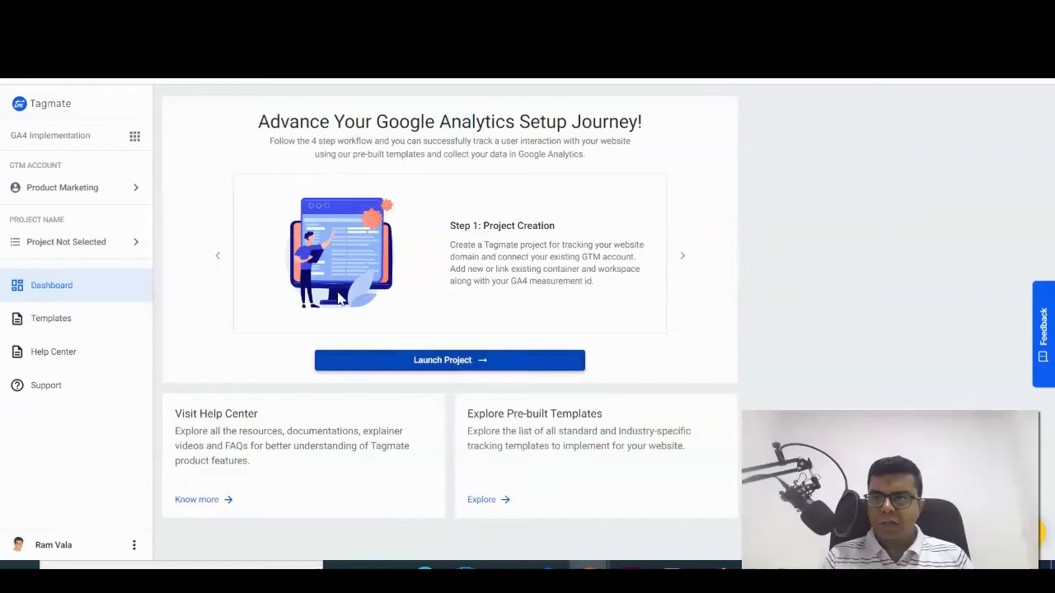
# Select Product Marketing as the GTM account to work with.
pyautogui.click(105, 187)
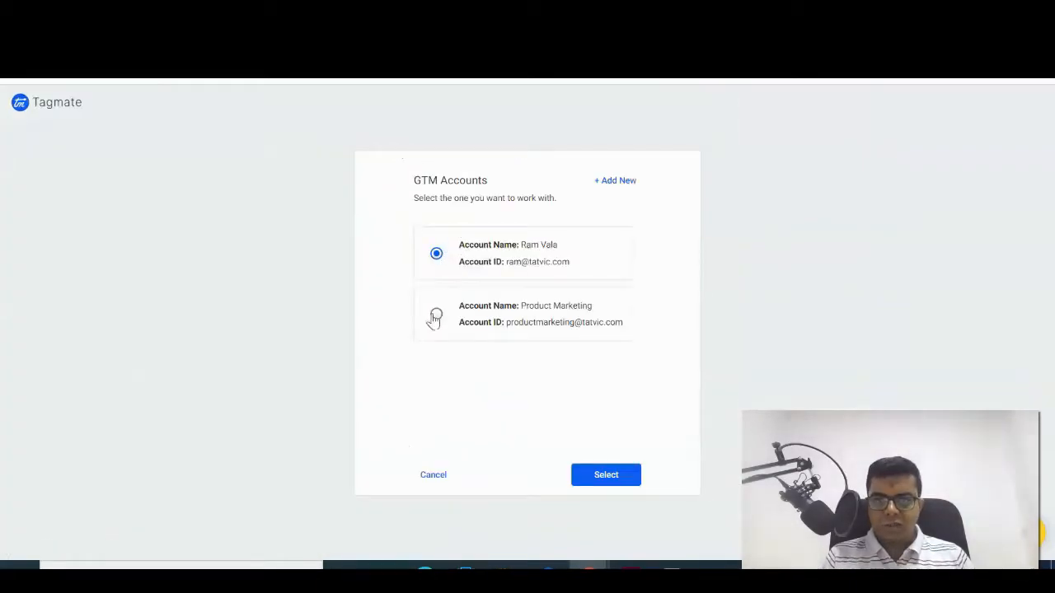
pyautogui.click(437, 319)
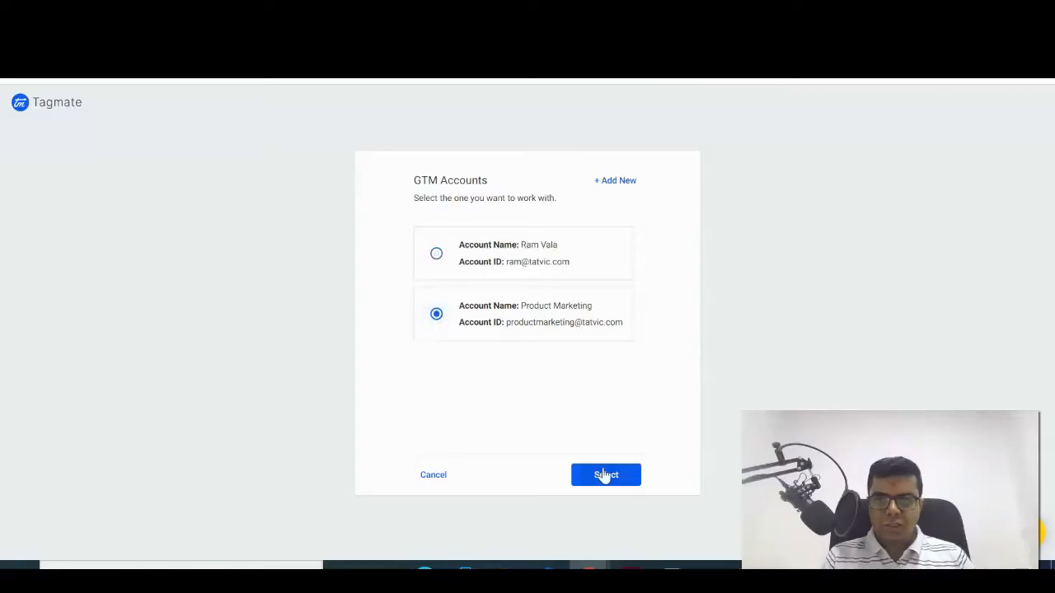
pyautogui.click(605, 476)
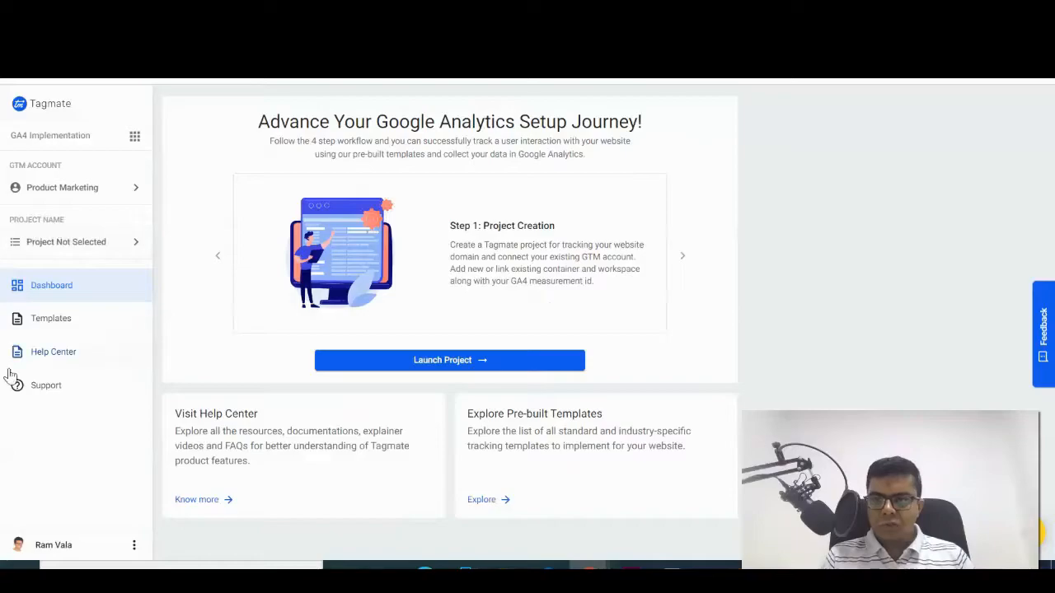
# Start a new GA4 implementation project and name it Form_tracking.
pyautogui.click(466, 366)
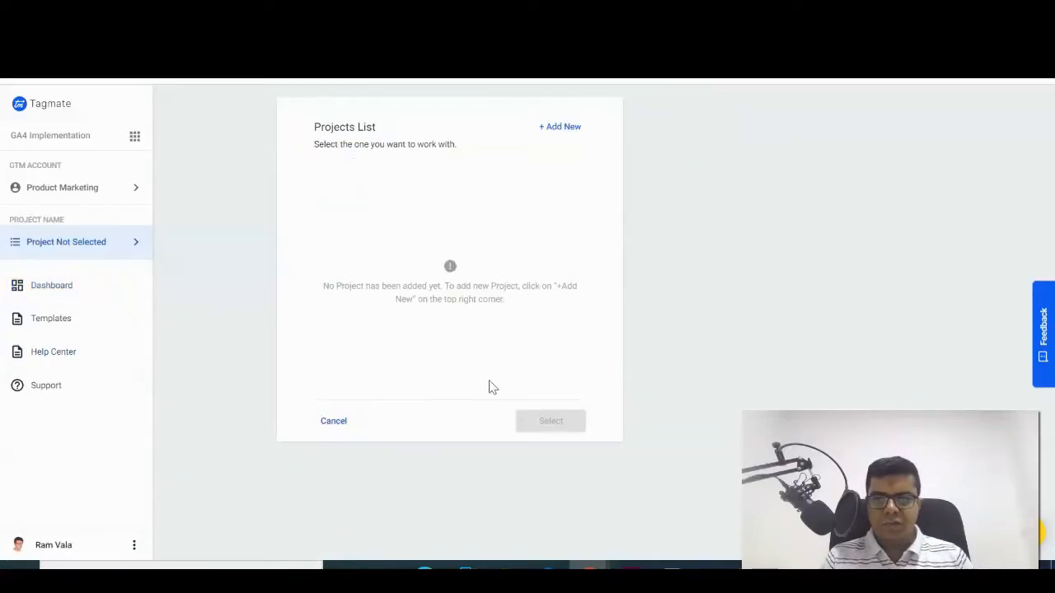
pyautogui.click(563, 129)
pyautogui.click(495, 233)
pyautogui.write('Form_')
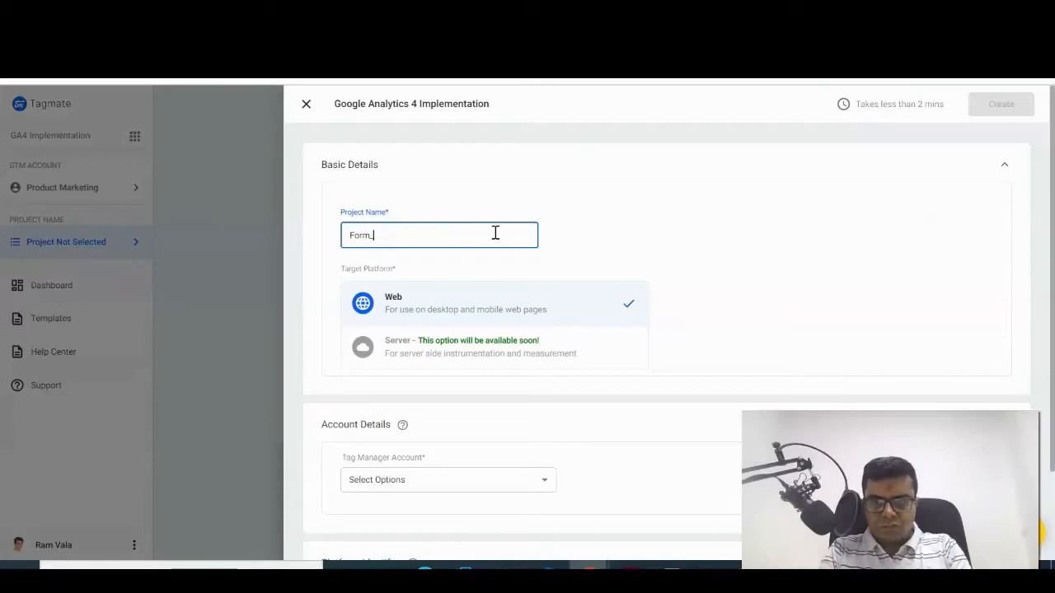
pyautogui.write('tracking')
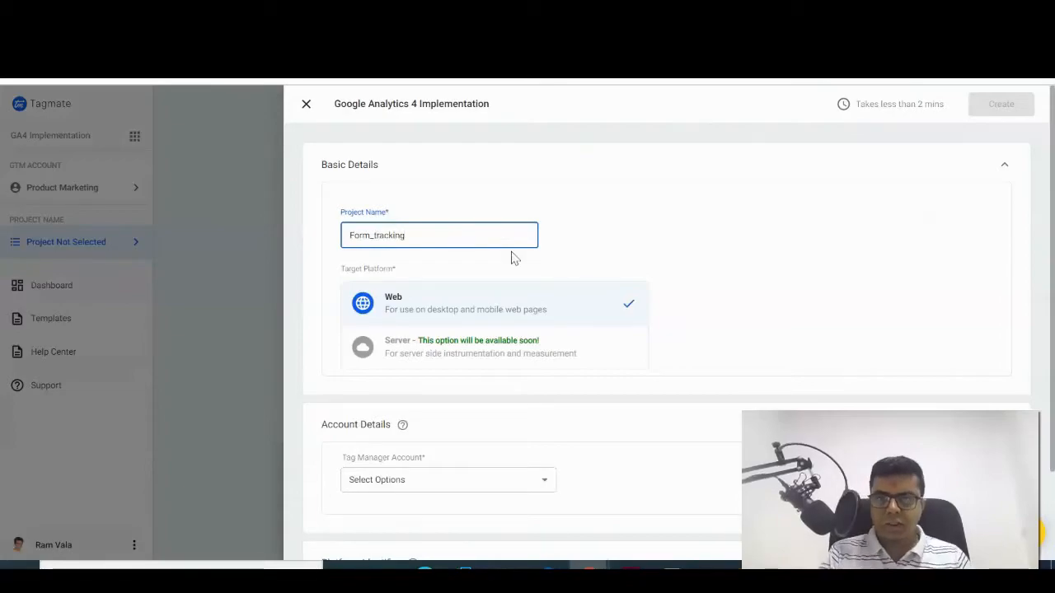
# Set the project's Tag Manager account to Tagmate, its container to Tagmate GA4 and its workspace to Default Workspace.
pyautogui.scroll(-1, 534, 310)
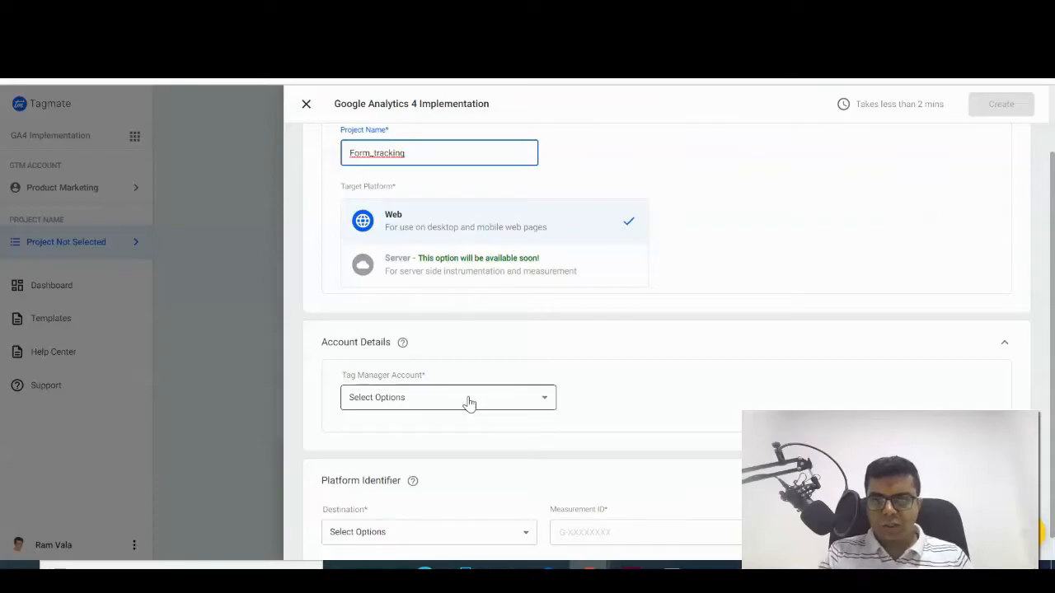
pyautogui.scroll(-1, 478, 400)
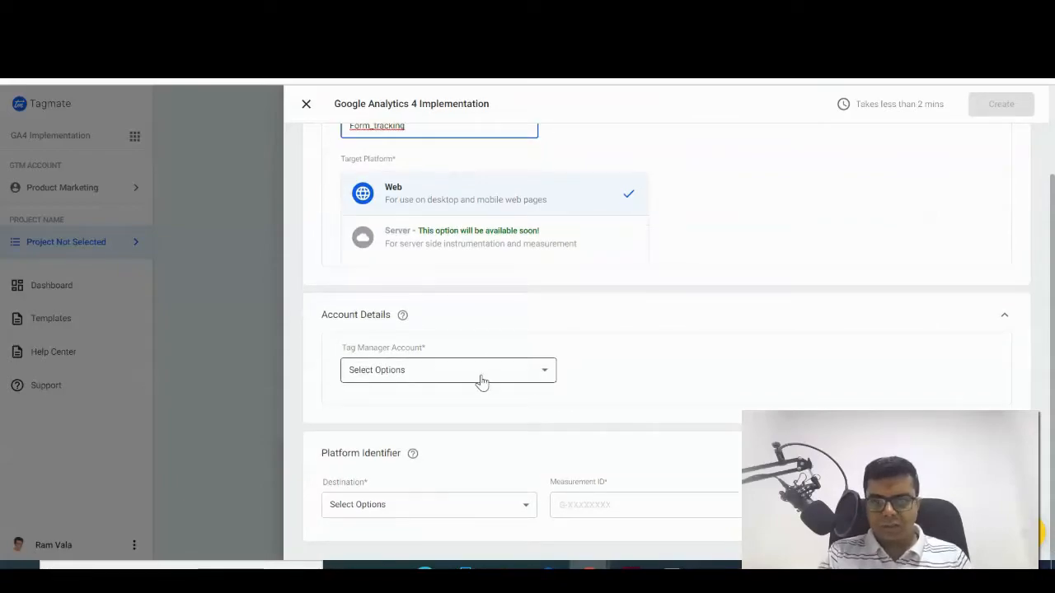
pyautogui.click(523, 378)
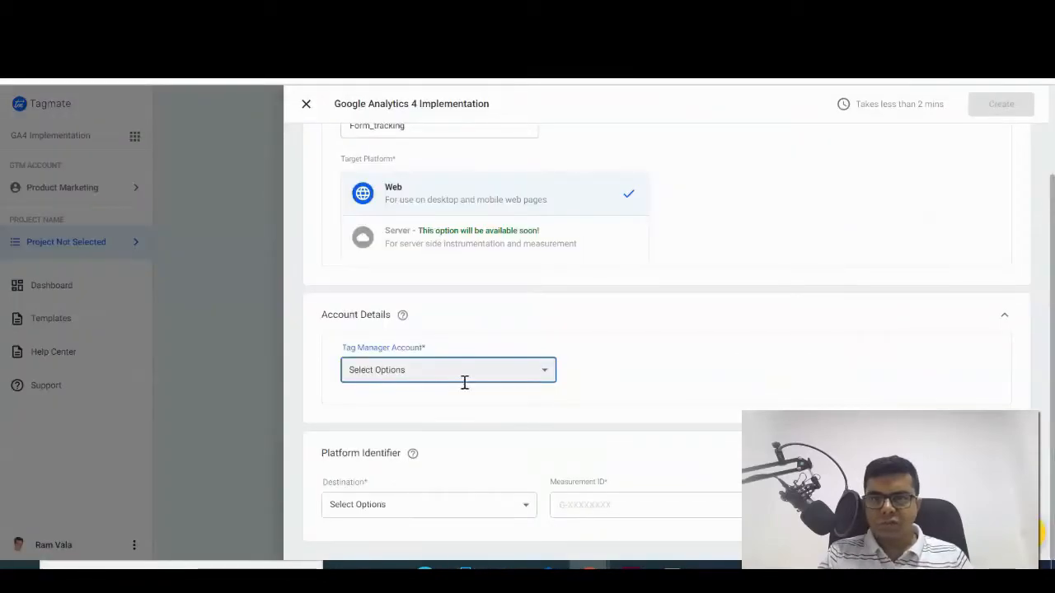
pyautogui.click(443, 380)
pyautogui.click(435, 422)
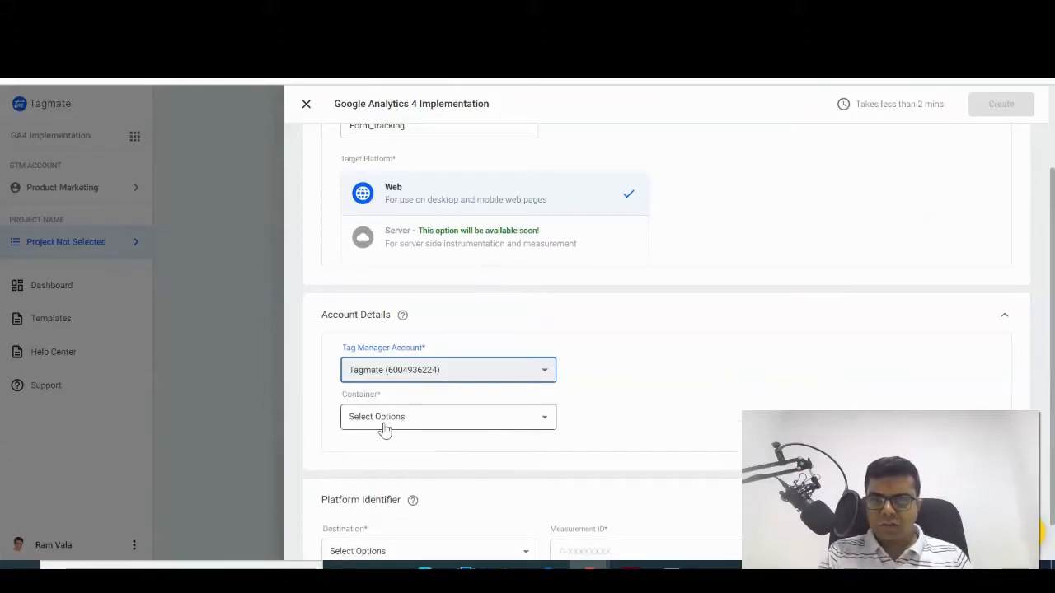
pyautogui.click(383, 418)
pyautogui.click(427, 458)
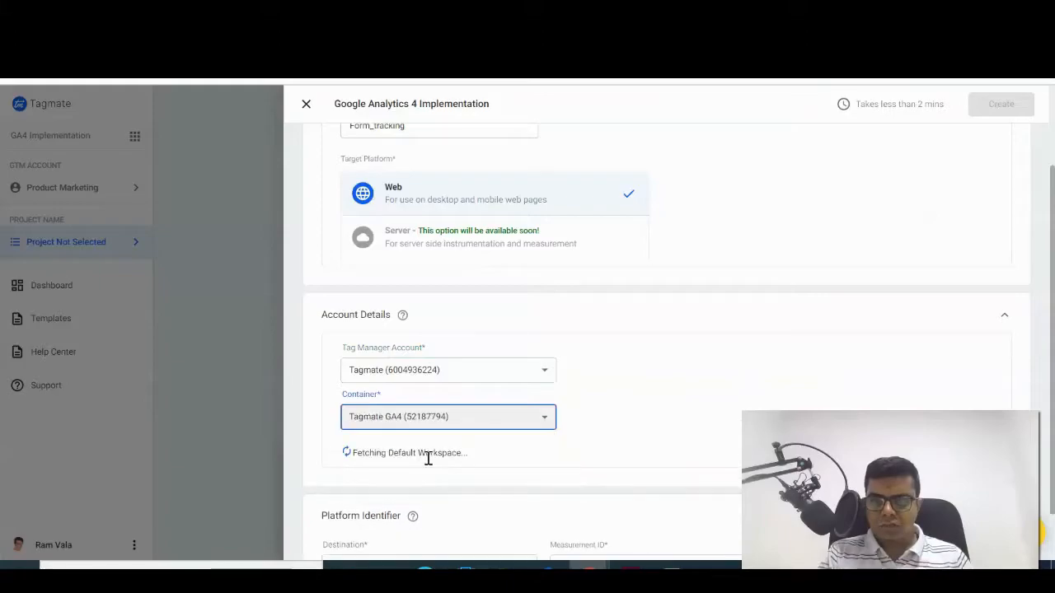
pyautogui.scroll(-1, 699, 411)
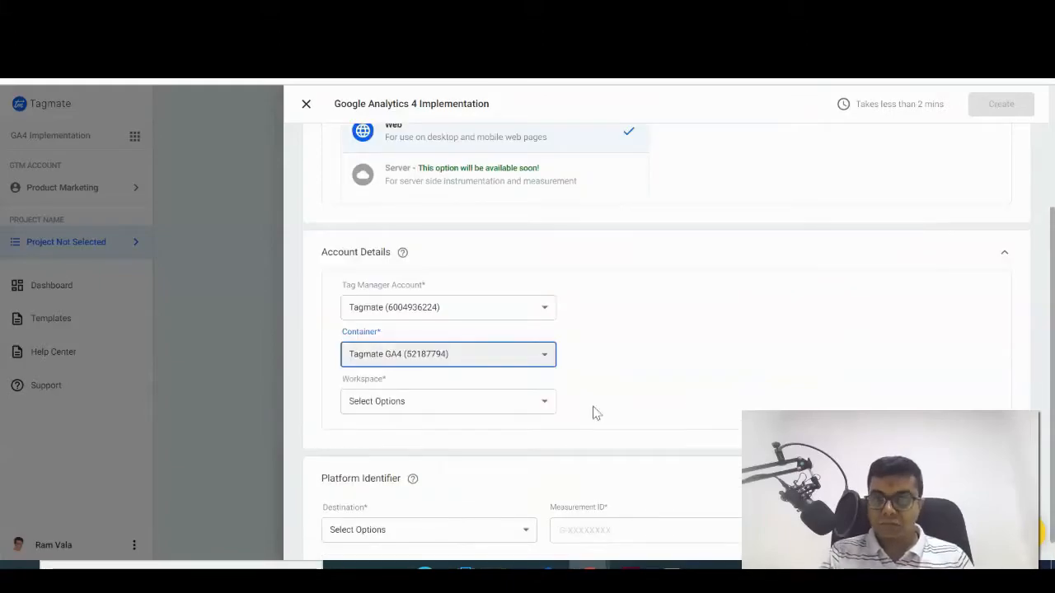
pyautogui.click(513, 403)
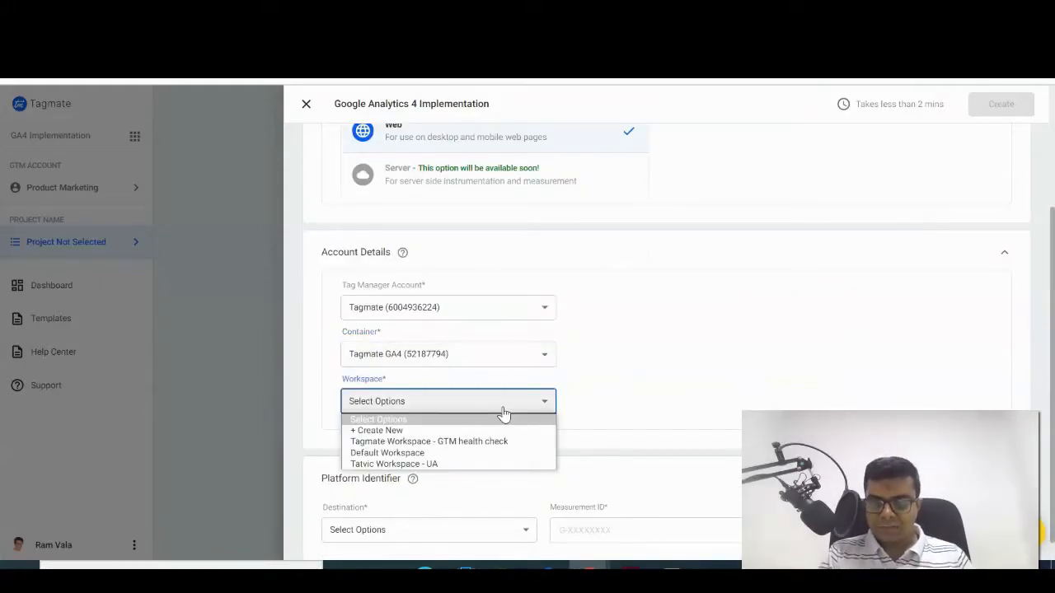
pyautogui.click(422, 454)
# Set the destination to Google Analytics and paste in the Measurement ID copied from the TagmateTesting web stream details in Google Analytics.
pyautogui.scroll(-1, 618, 449)
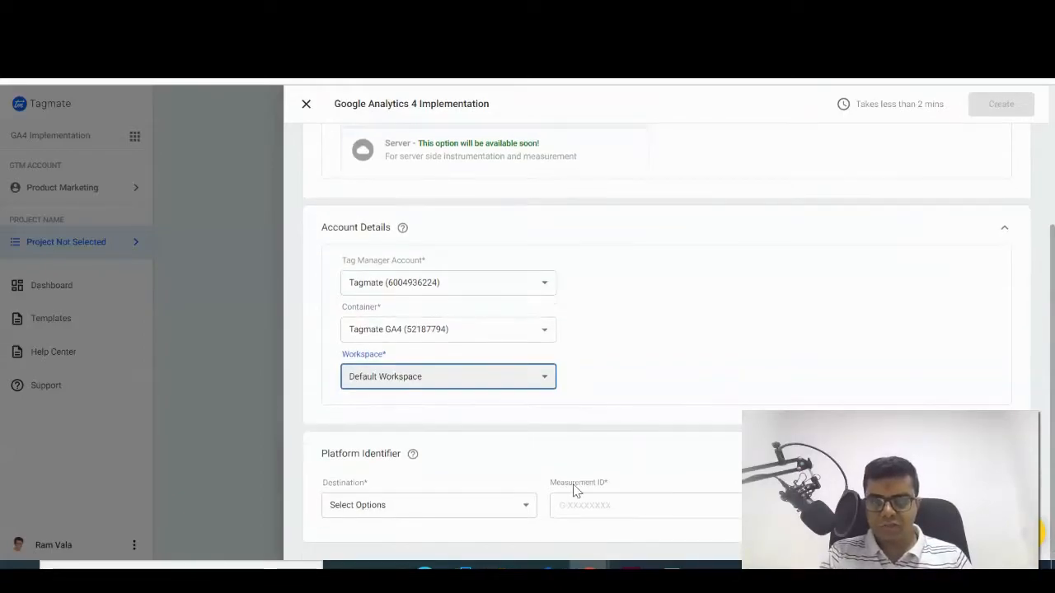
pyautogui.click(532, 508)
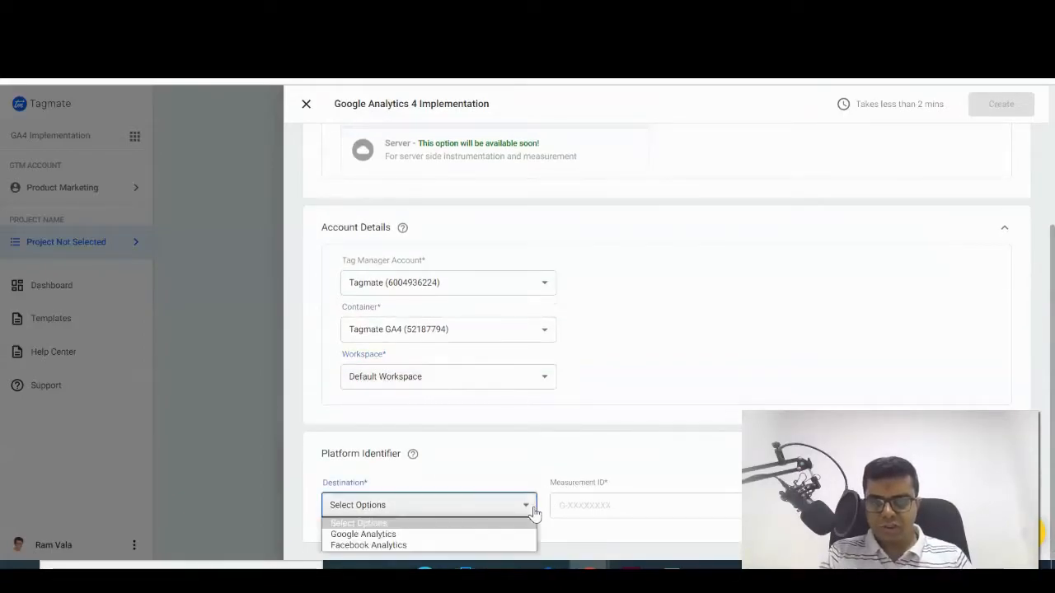
pyautogui.click(403, 535)
pyautogui.click(603, 512)
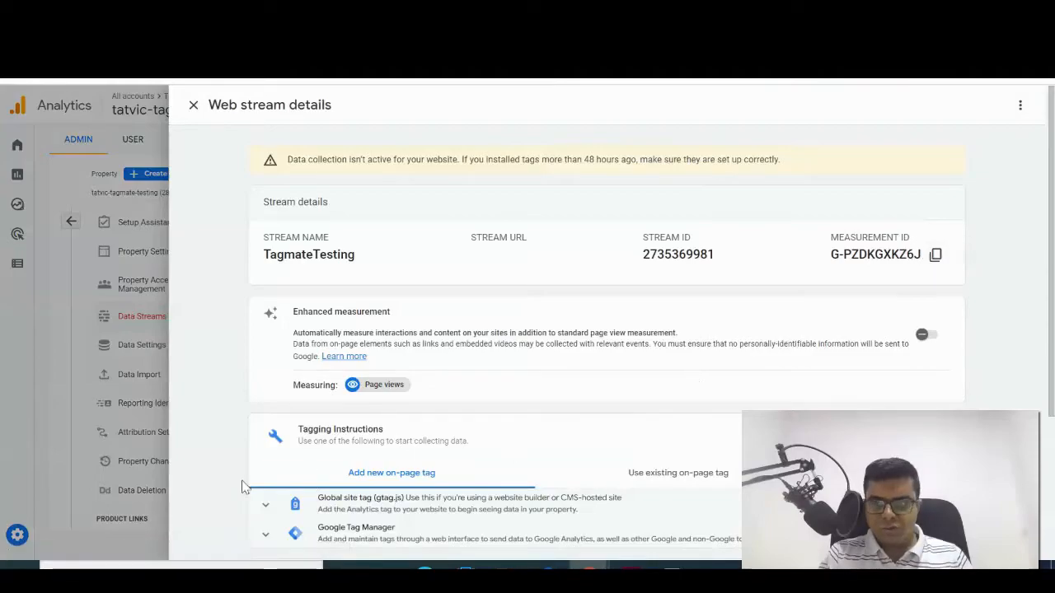
pyautogui.click(935, 255)
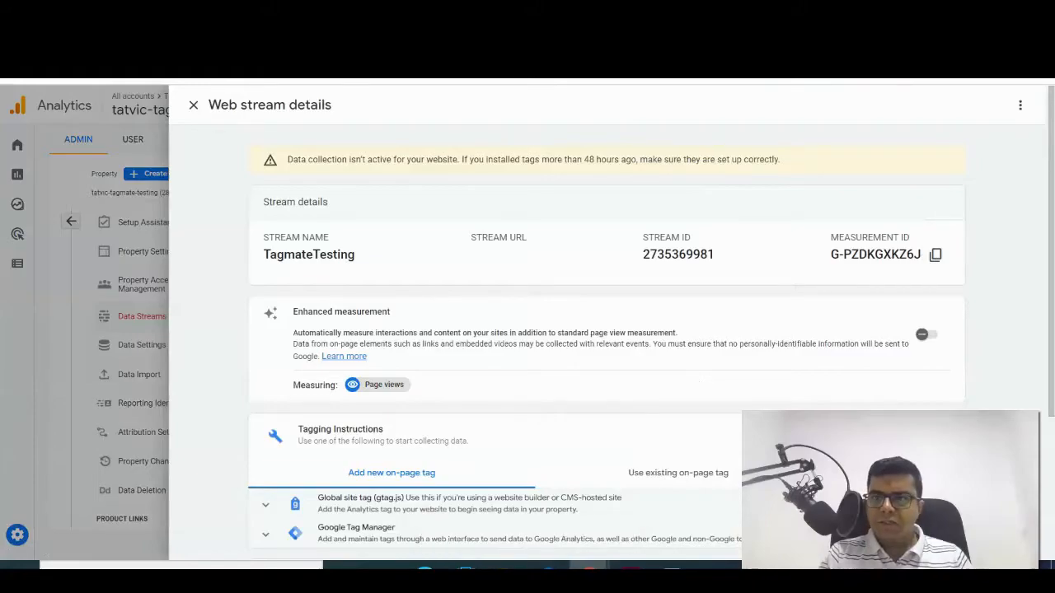
pyautogui.hotkey('ctrl', 'Tab')
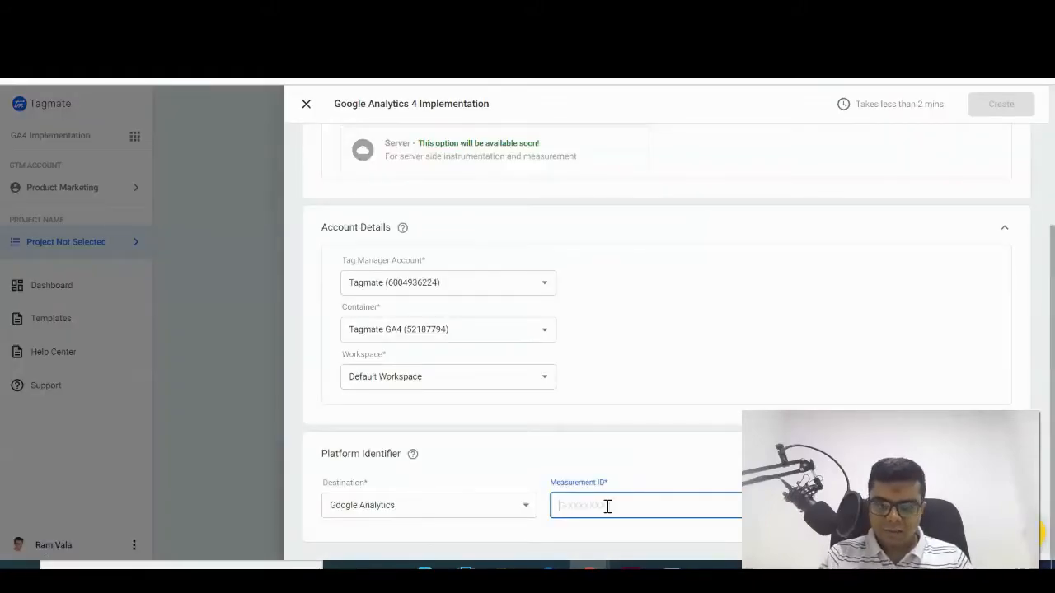
pyautogui.hotkey('ctrl', 'v')
# Create the project and select Form_tracking from the projects list as the active project.
pyautogui.scroll(-1, 681, 467)
pyautogui.scroll(3, 934, 185)
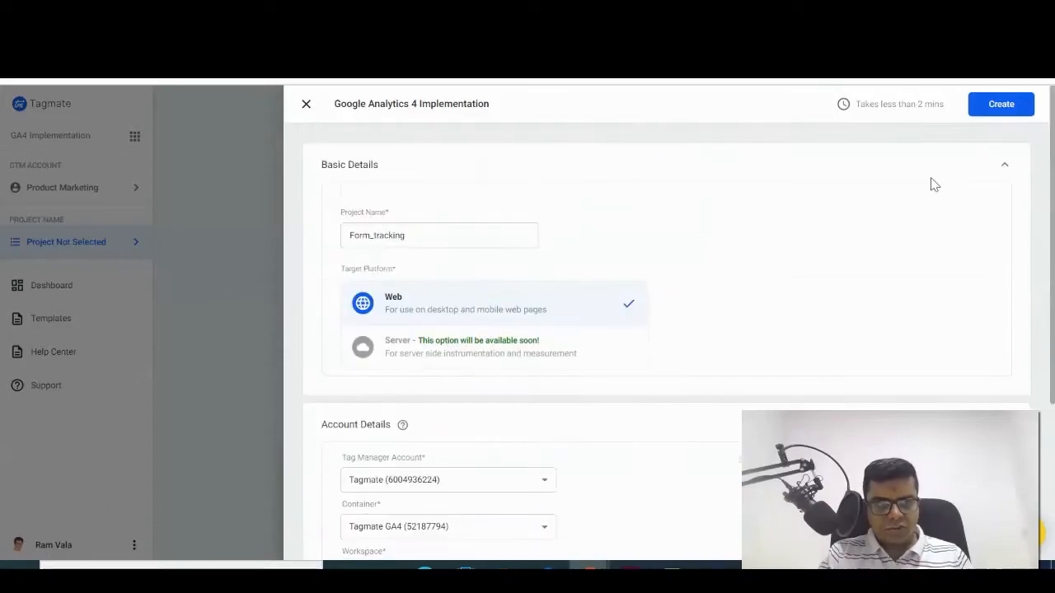
pyautogui.click(1000, 104)
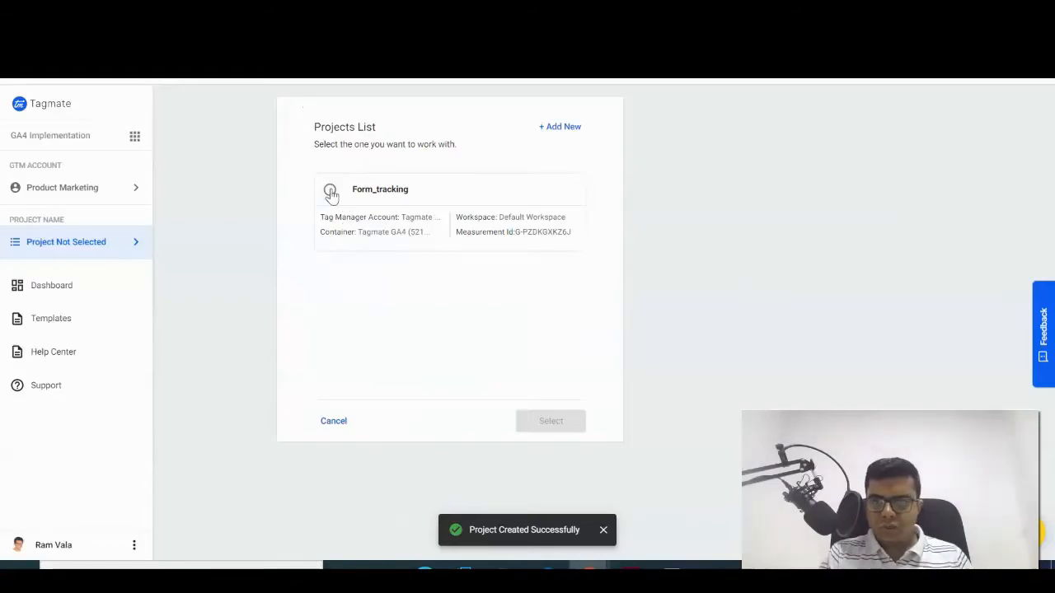
pyautogui.click(330, 191)
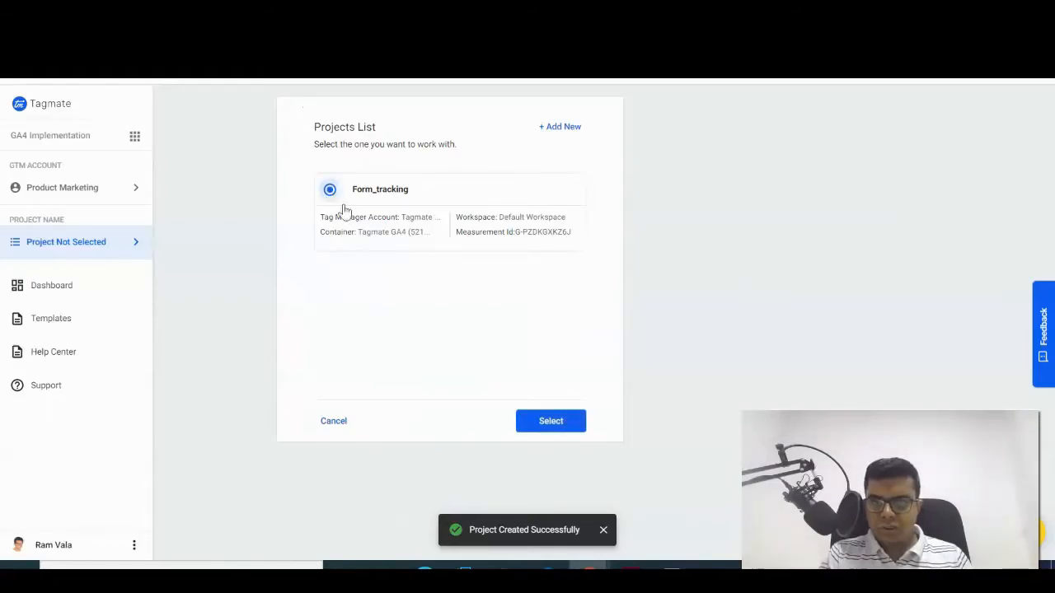
pyautogui.click(550, 422)
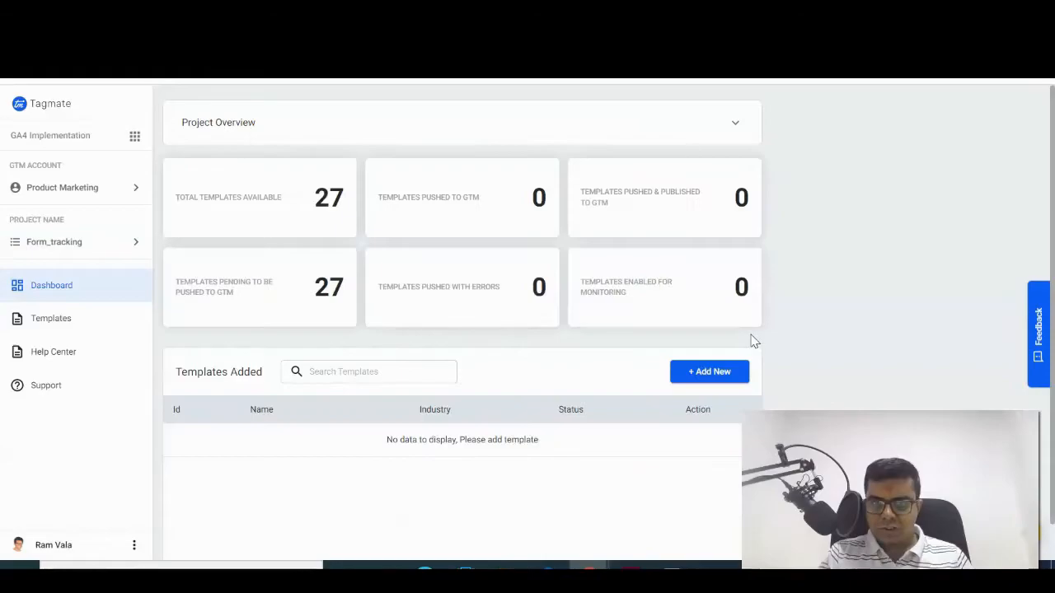
# Expand the project overview and review the project's details and template summary on the dashboard.
pyautogui.click(735, 122)
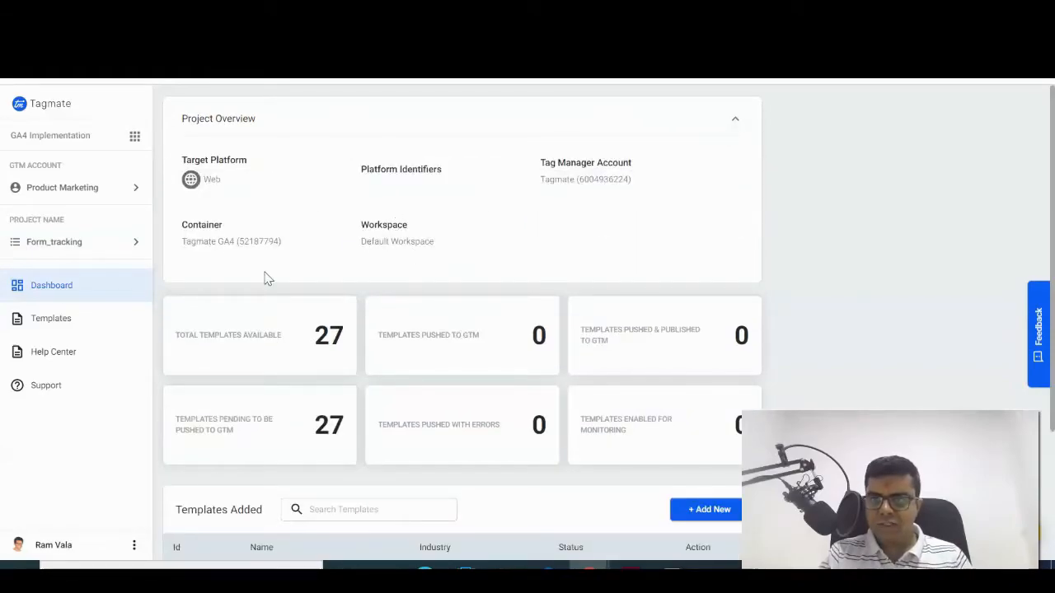
pyautogui.scroll(-2, 541, 276)
pyautogui.scroll(-1, 542, 276)
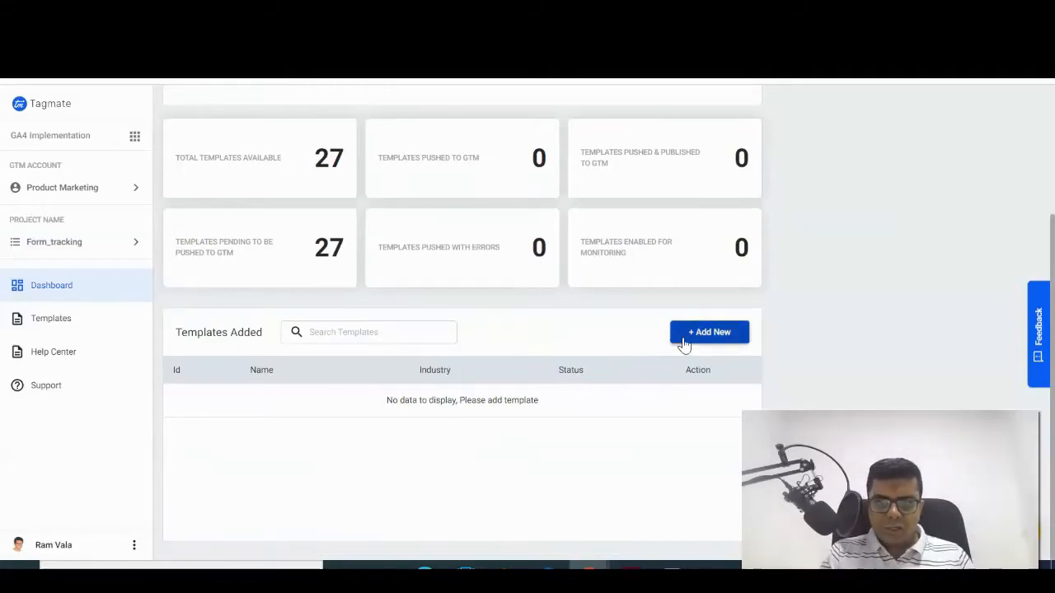
pyautogui.scroll(1, 582, 455)
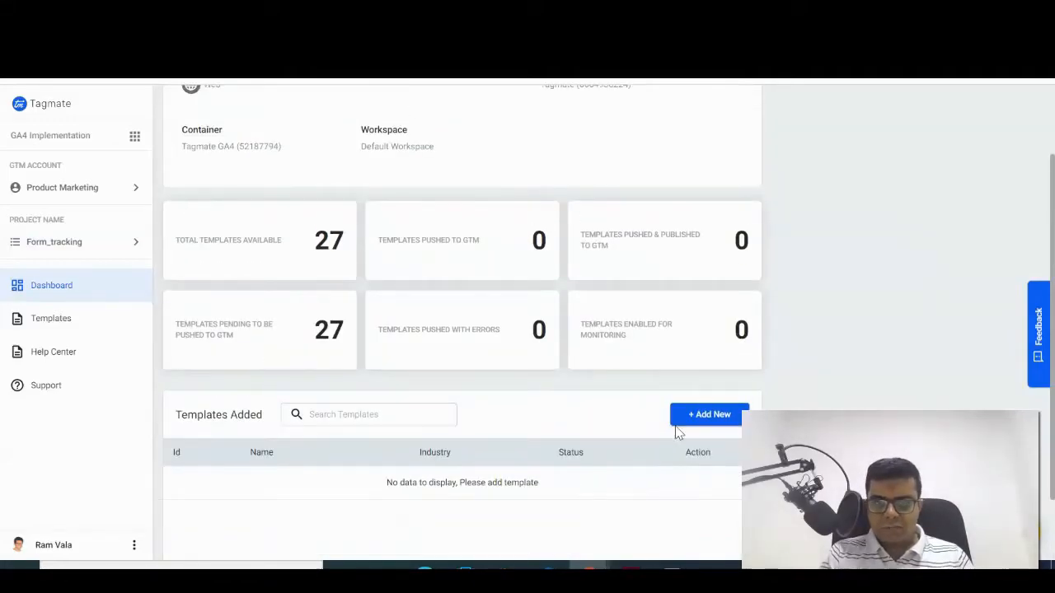
# Add a new template by choosing Form Tracking from the Form Submission category to push to GTM.
pyautogui.click(712, 415)
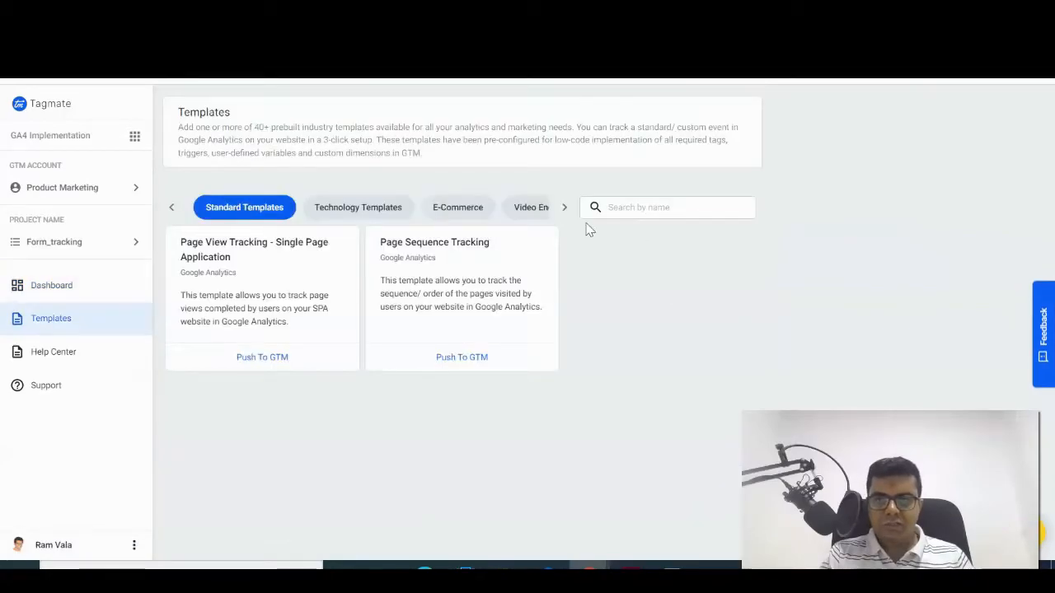
pyautogui.click(564, 207)
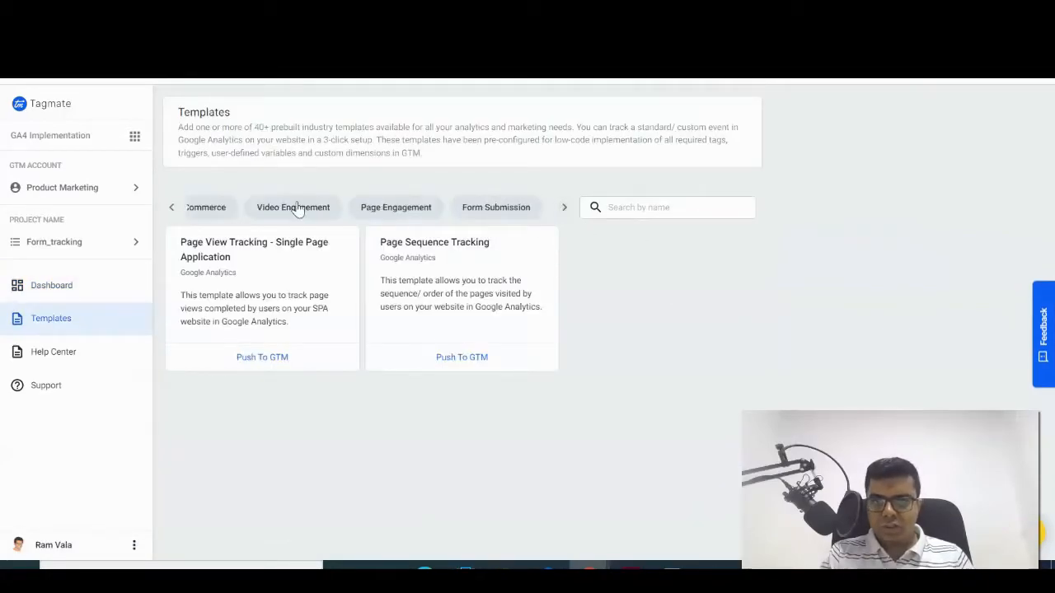
pyautogui.click(497, 208)
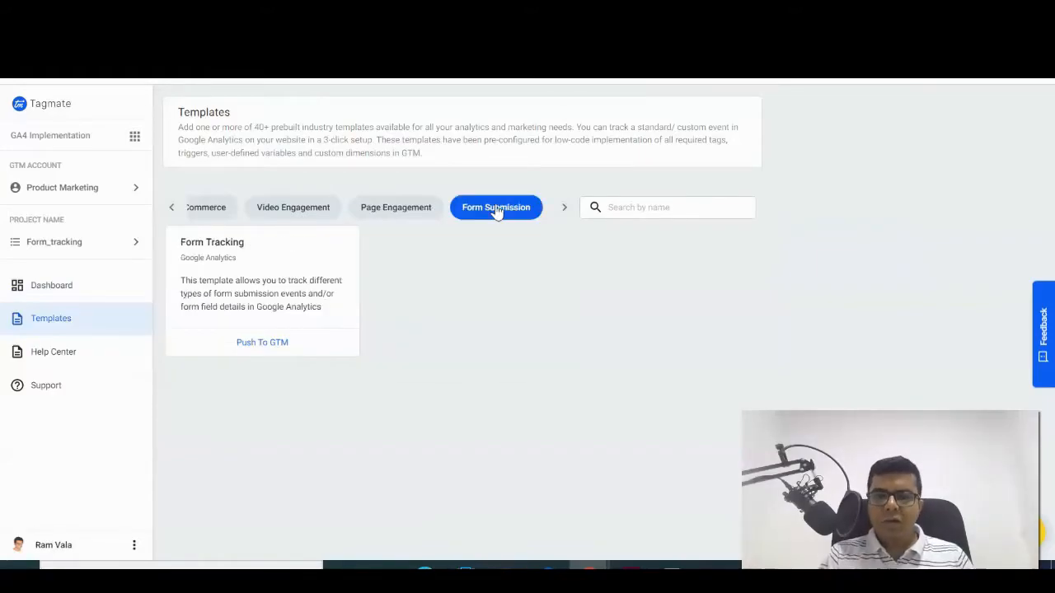
pyautogui.click(262, 344)
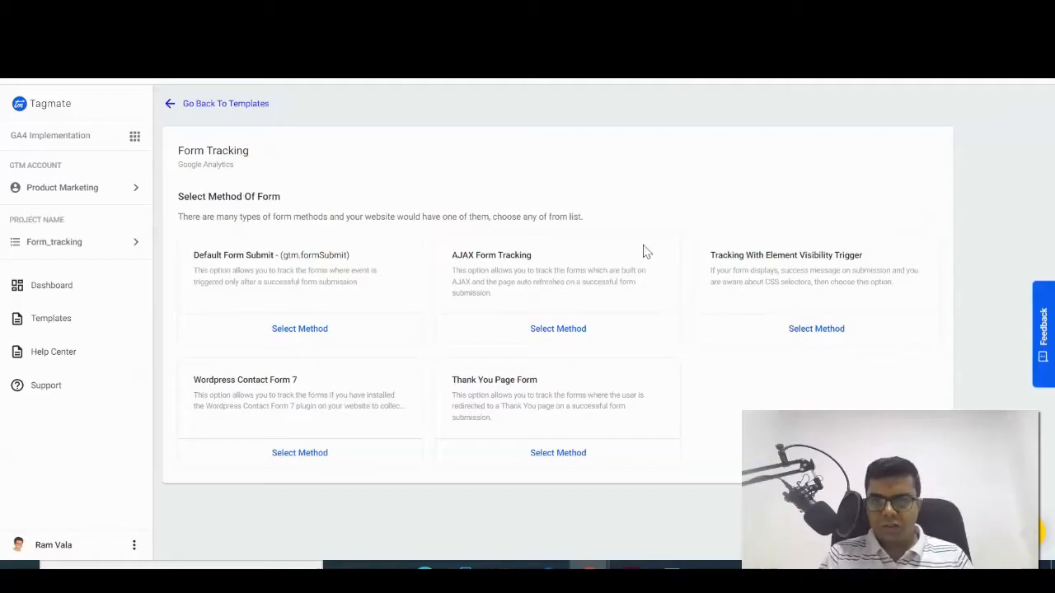
# Switch to the Tagmate website and fill in the Say Hello form's full name, phone number and work email.
pyautogui.hotkey('ctrl', 'Tab')
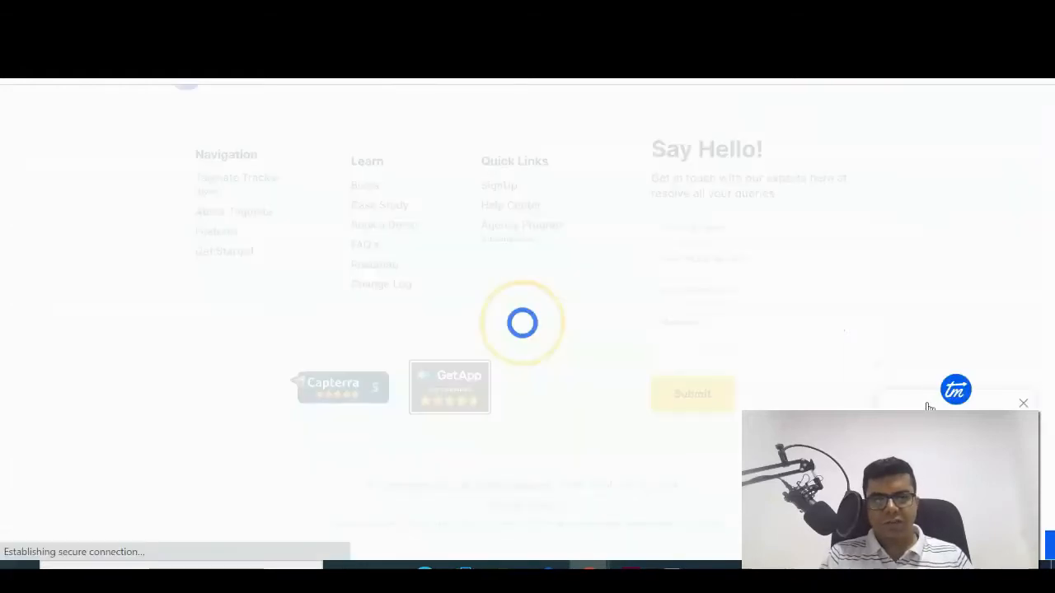
pyautogui.scroll(1, 750, 293)
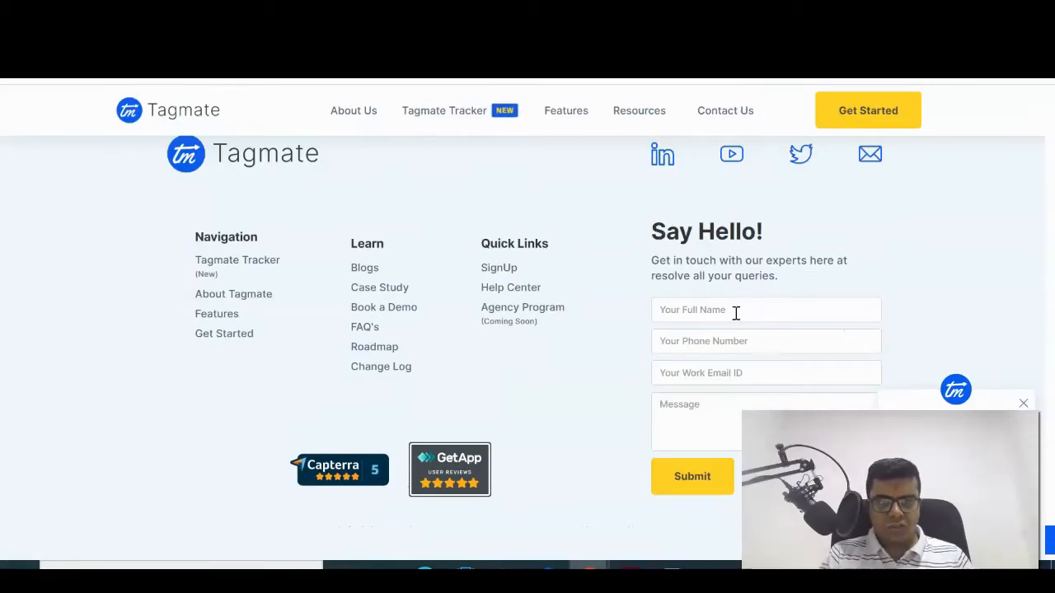
pyautogui.click(728, 309)
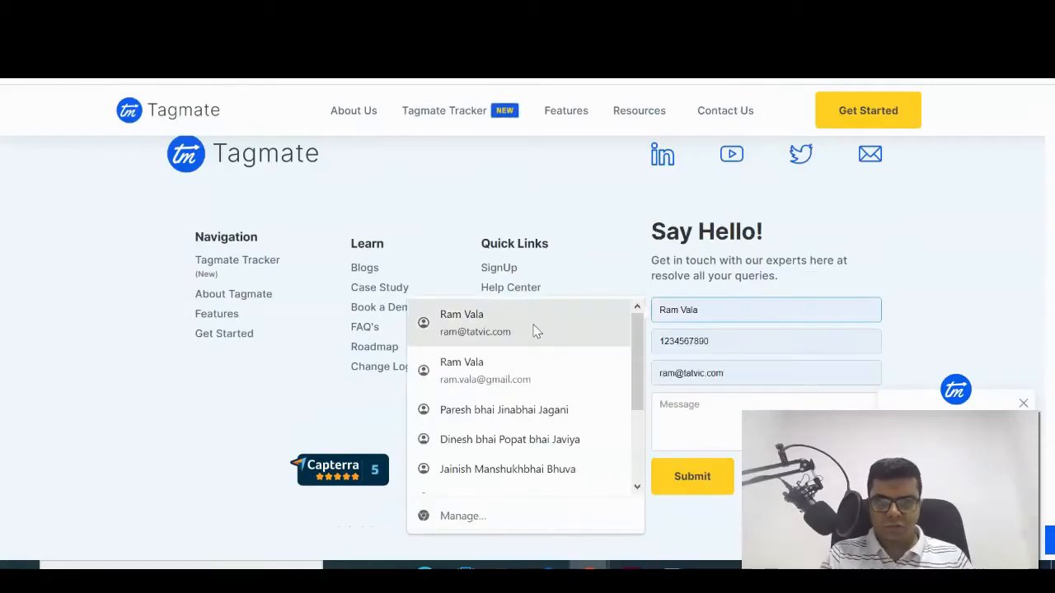
pyautogui.click(503, 369)
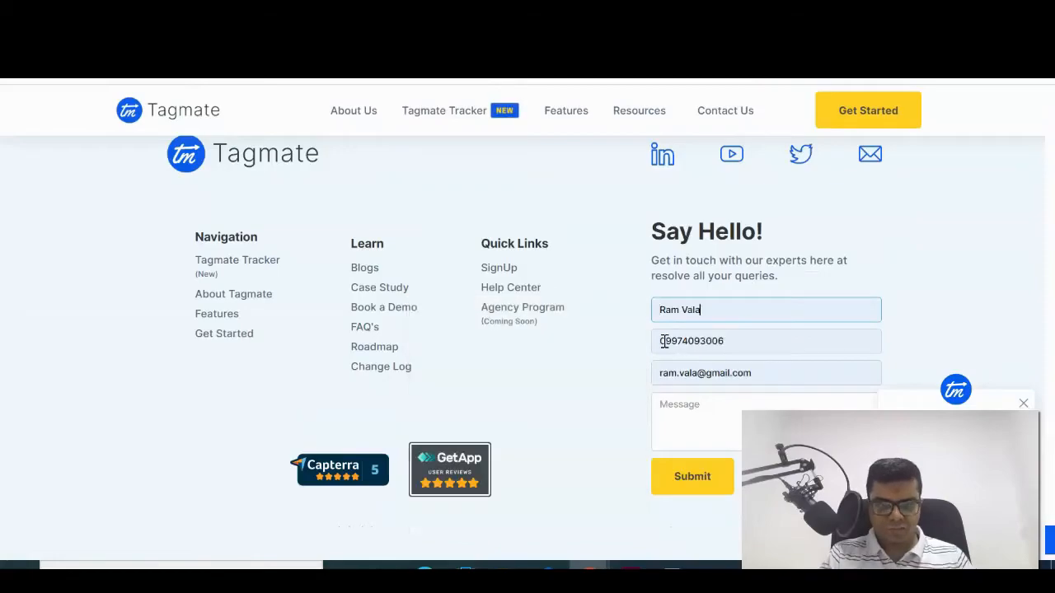
pyautogui.click(727, 336)
pyautogui.moveTo(730, 337); pyautogui.dragTo(697, 341)
pyautogui.write('2345')
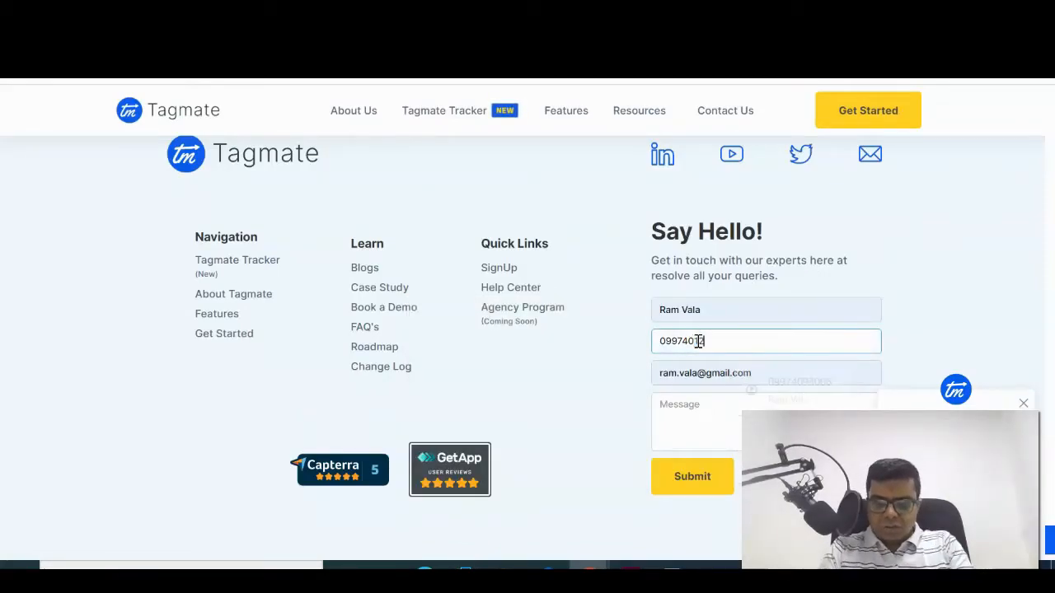
# Enter "test" as the message in the Say Hello form and submit the form.
pyautogui.click(699, 413)
pyautogui.write('test')
pyautogui.click(698, 480)
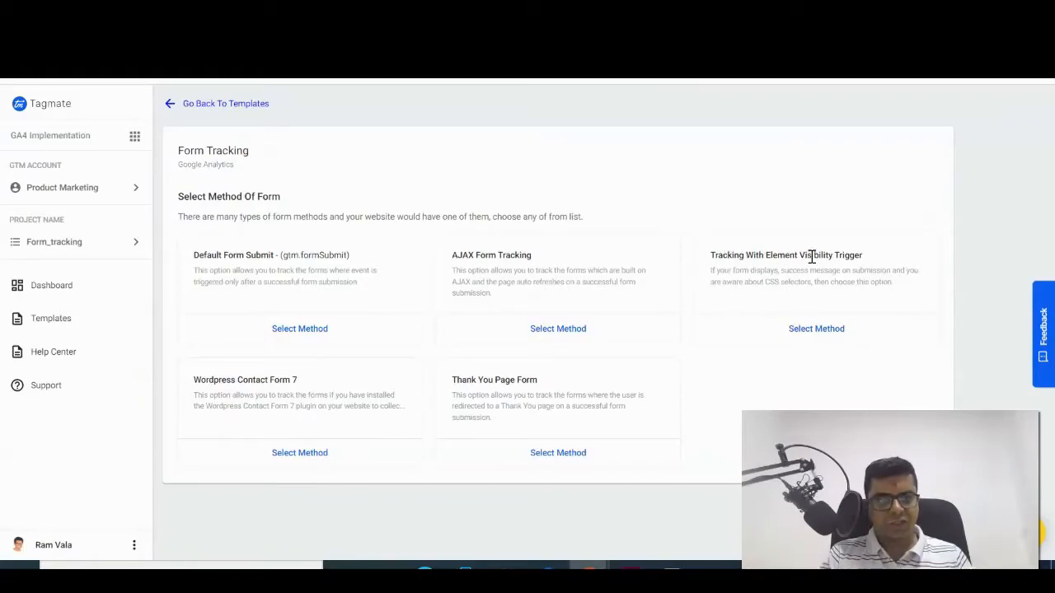
# Choose the Tracking With Element Visibility Trigger method and set the form name to the website form's title, "Say Hello!".
pyautogui.click(817, 329)
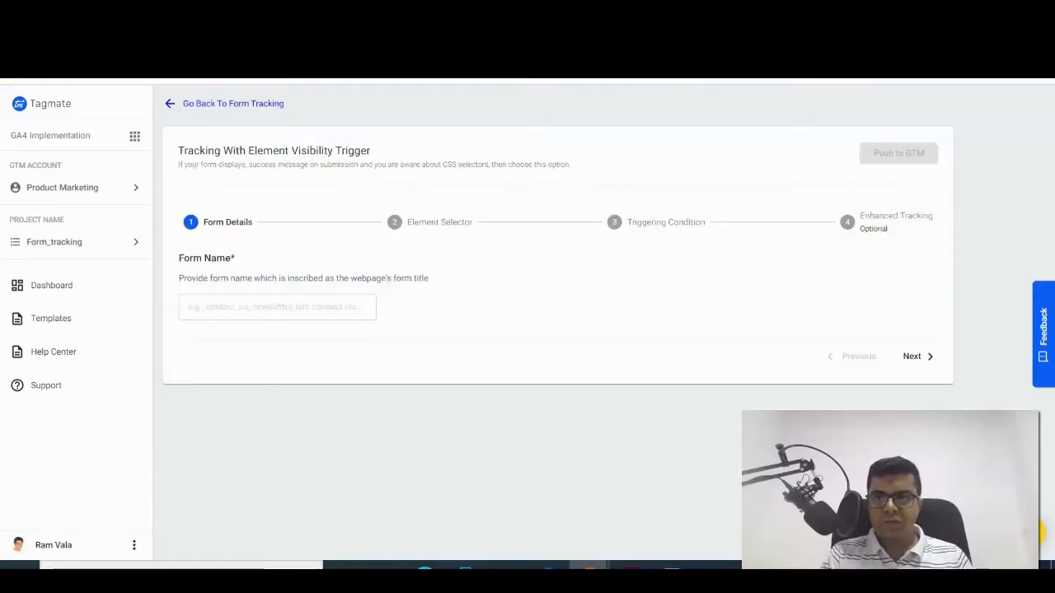
pyautogui.click(412, 12)
pyautogui.tripleClick(676, 238)
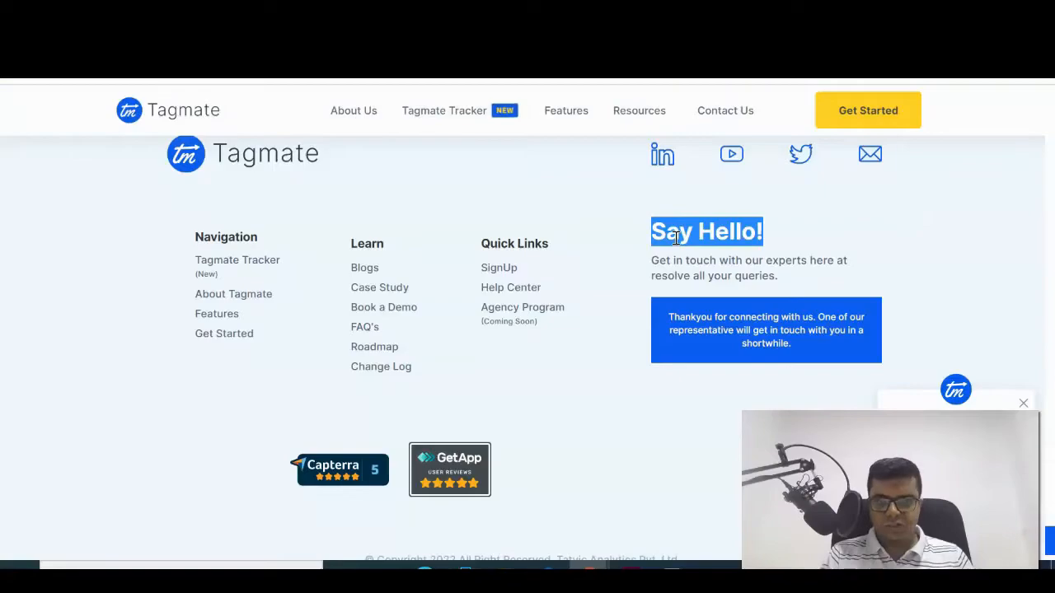
pyautogui.hotkey('ctrl', 'c')
pyautogui.hotkey('ctrl', 'Tab')
pyautogui.click(214, 304)
pyautogui.hotkey('ctrl', 'v')
pyautogui.click(919, 359)
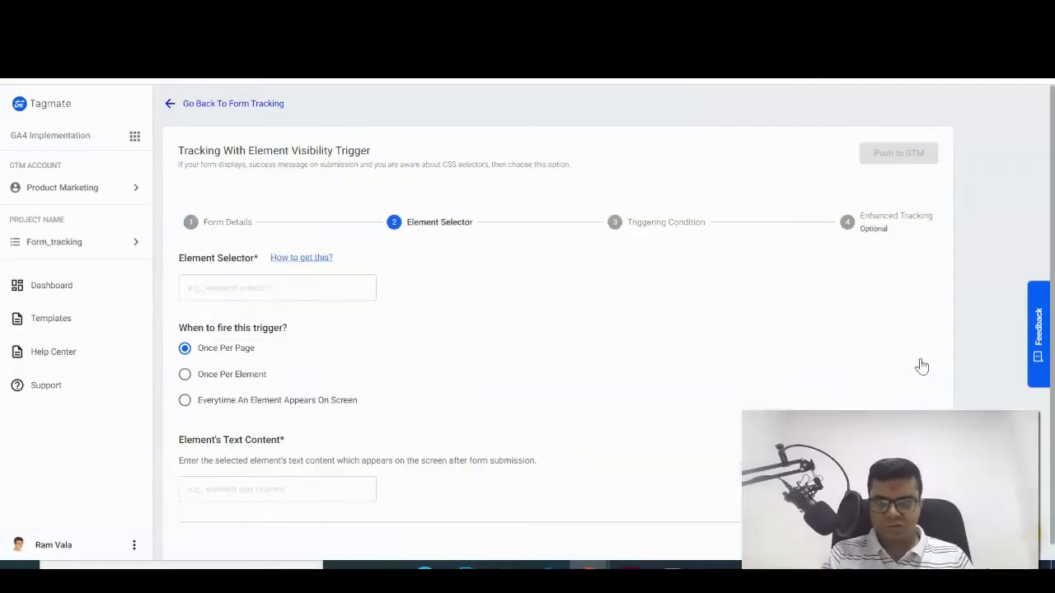
# Open the element selector guide, then submit the website's Say Hello form with the contact's details and the message "test".
pyautogui.scroll(-1, 351, 283)
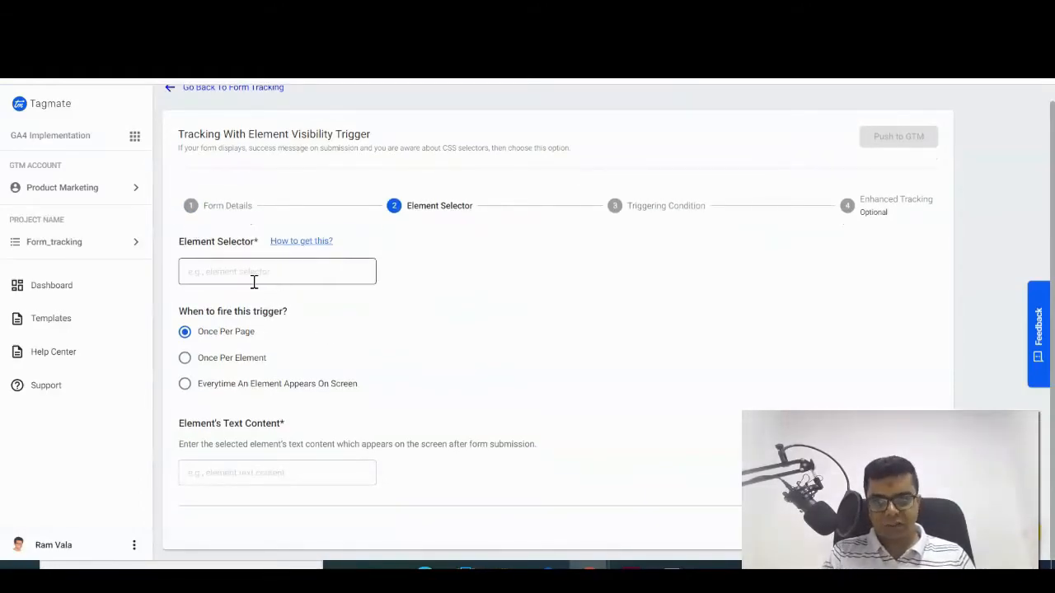
pyautogui.click(303, 242)
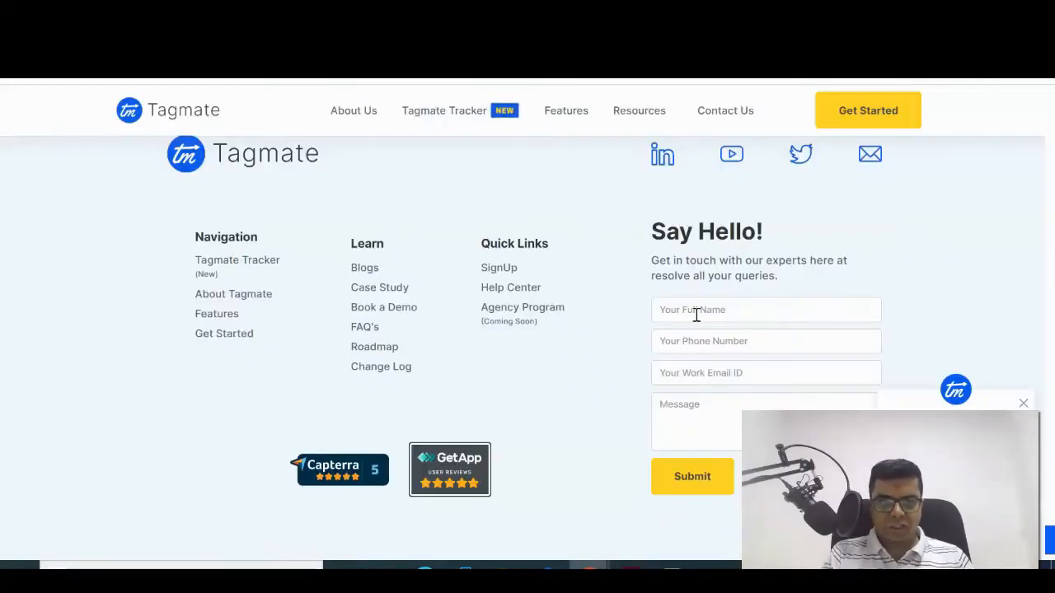
pyautogui.click(697, 309)
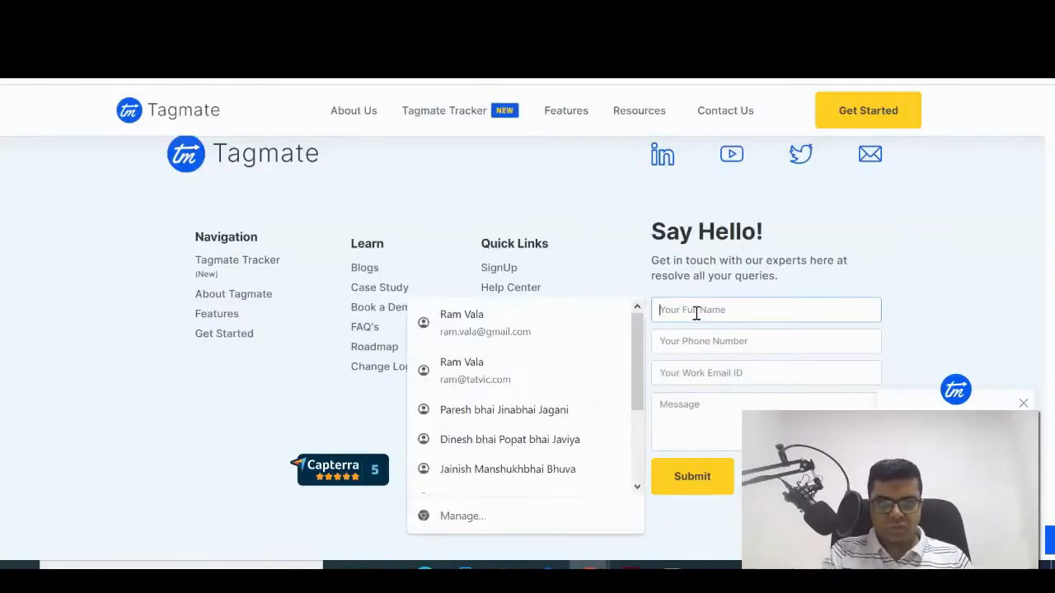
pyautogui.click(536, 326)
pyautogui.moveTo(698, 349); pyautogui.dragTo(750, 349)
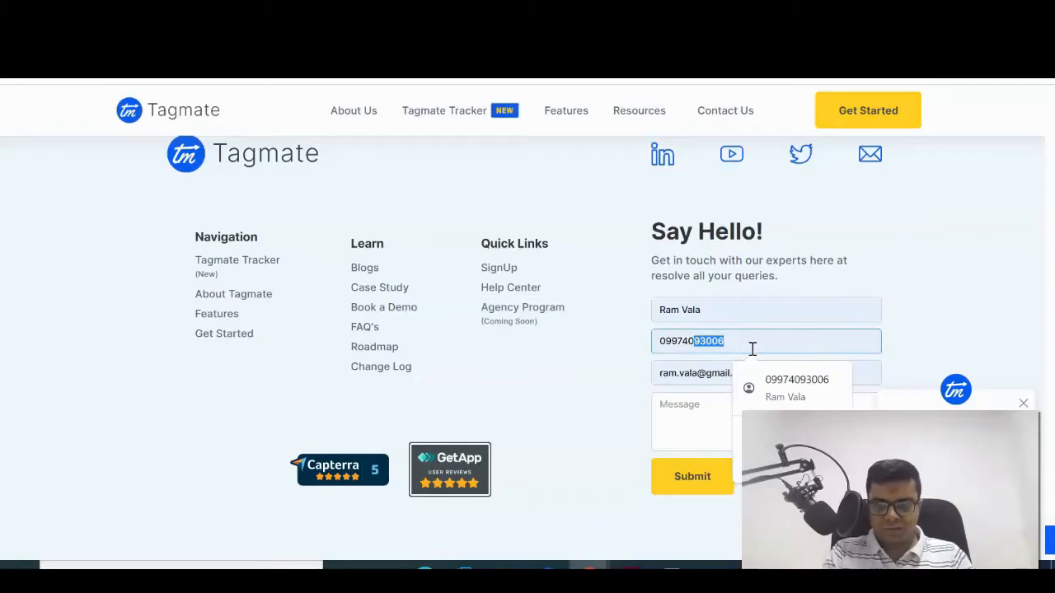
pyautogui.write('12345')
pyautogui.click(742, 405)
pyautogui.write('test')
pyautogui.click(705, 483)
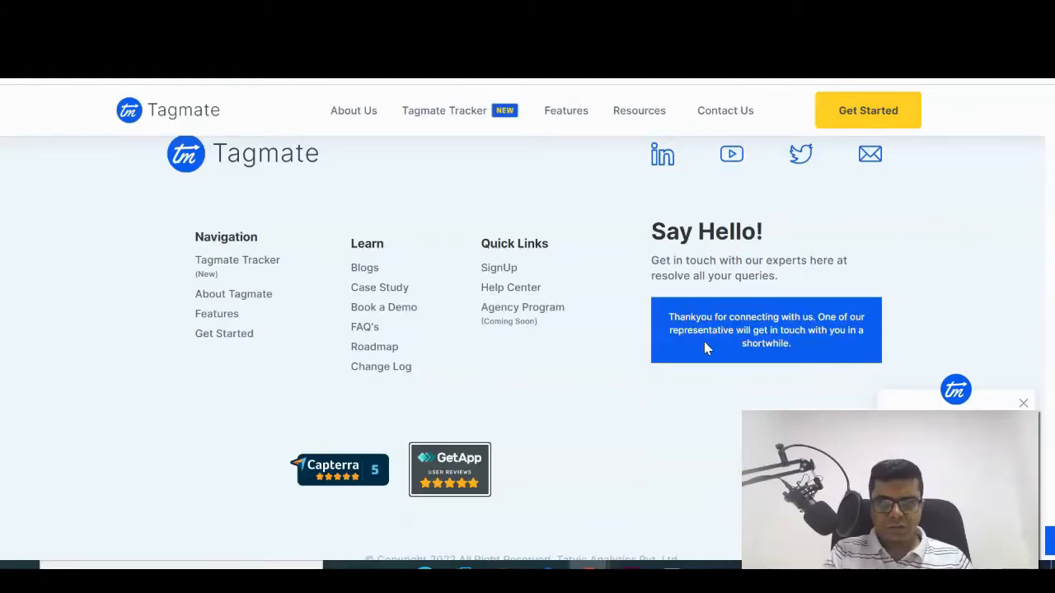
# Inspect the form's thank-you message box on the website and copy the CSS selector of its success-message element.
pyautogui.rightClick(198, 400)
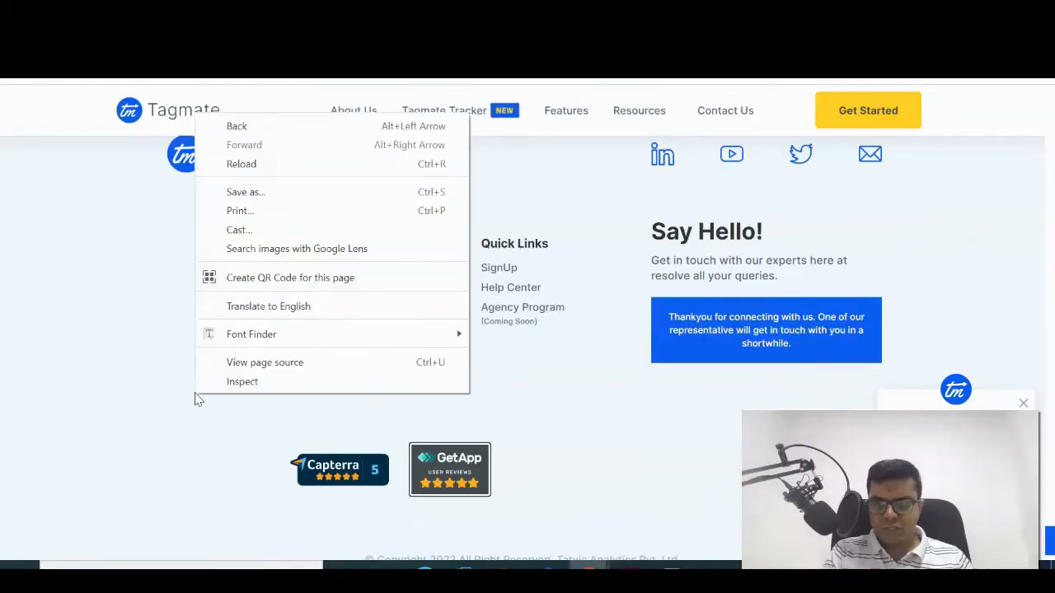
pyautogui.click(242, 381)
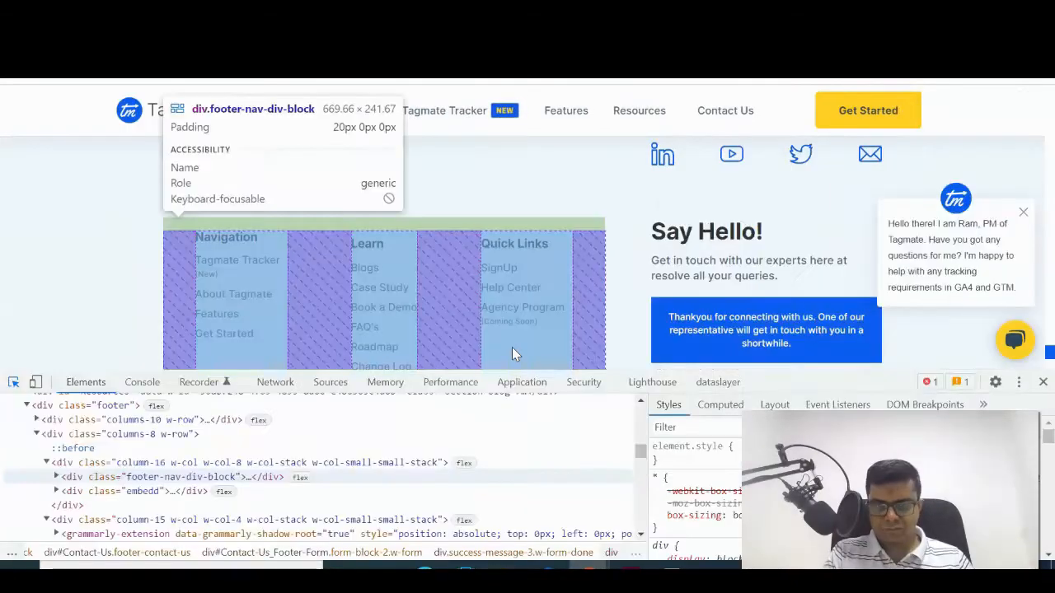
pyautogui.click(659, 355)
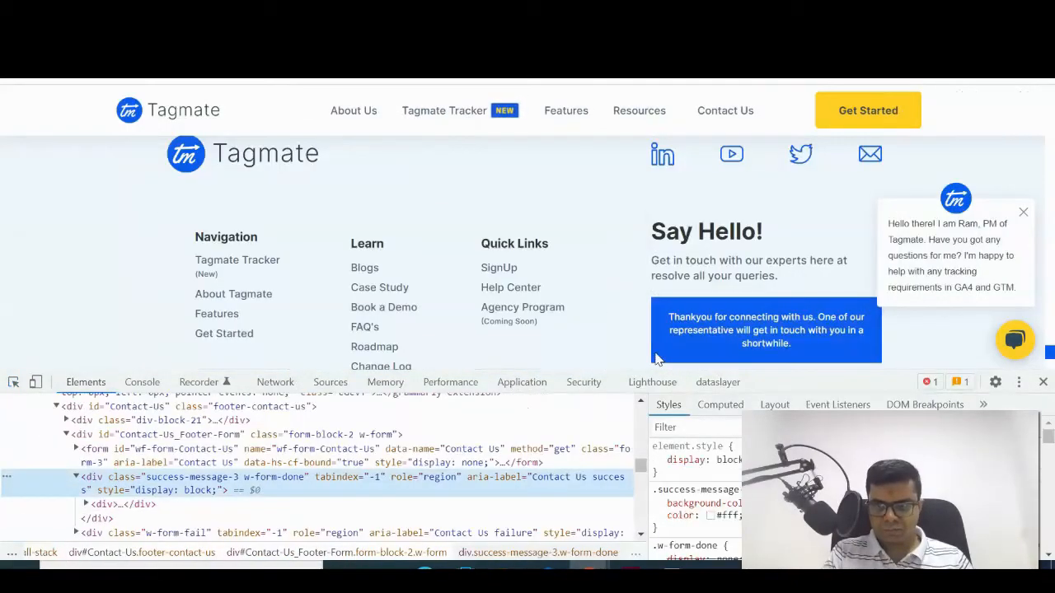
pyautogui.rightClick(371, 491)
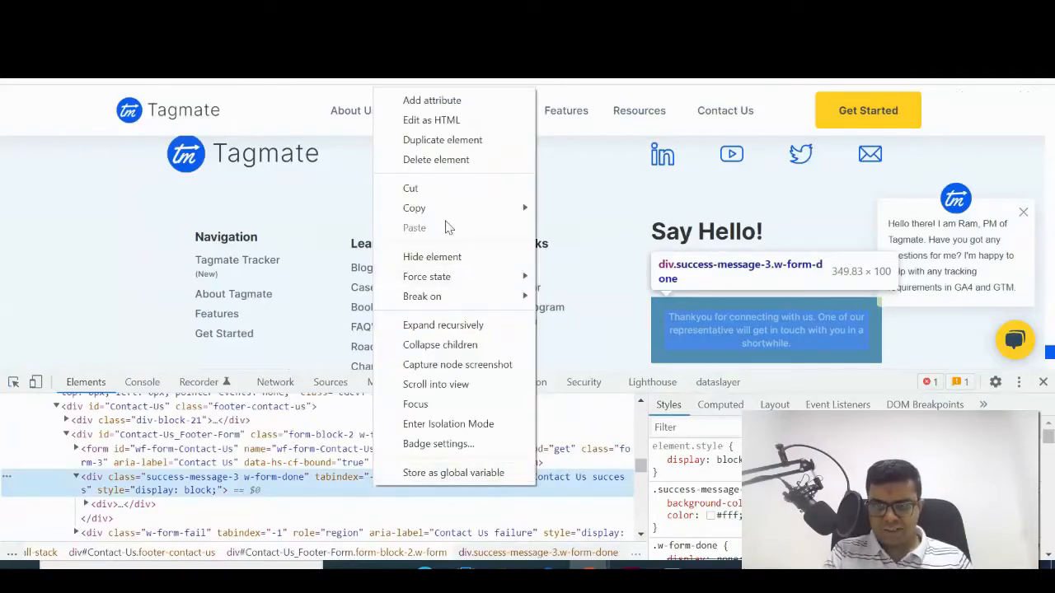
pyautogui.moveTo(446, 218)
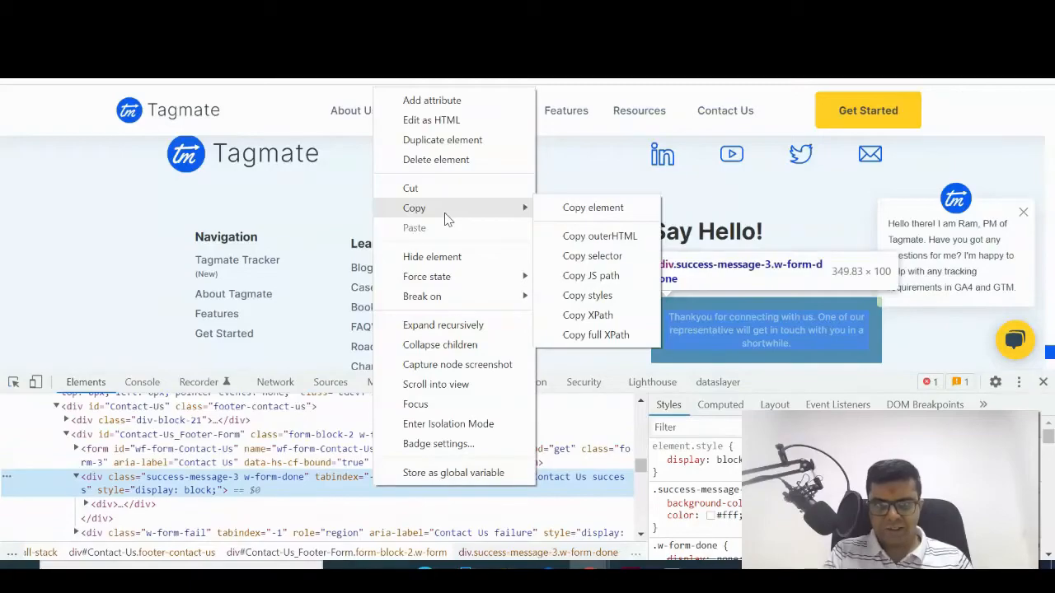
pyautogui.click(624, 257)
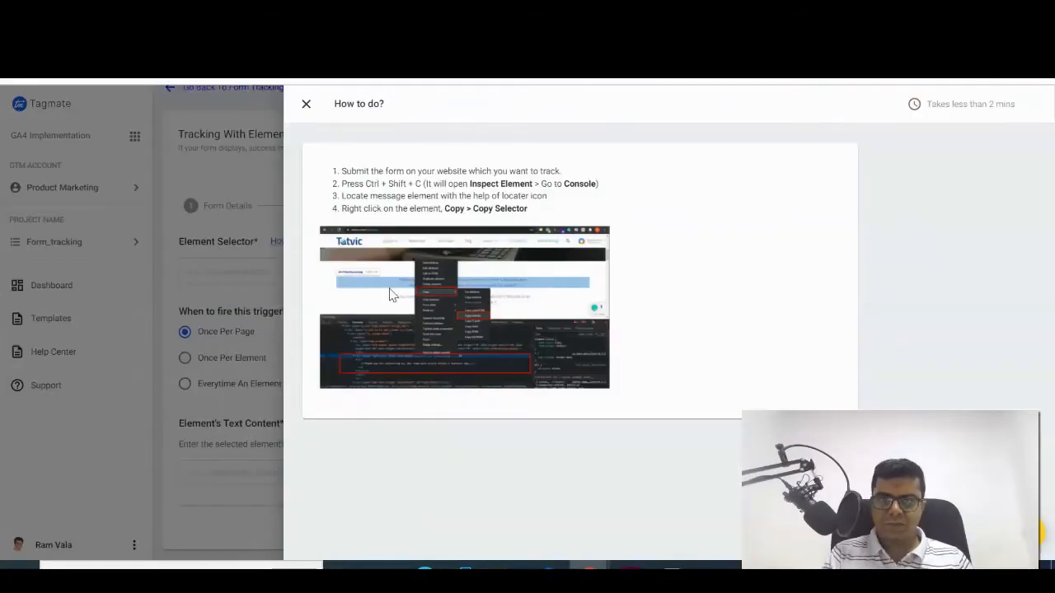
# Close the guide in Tagmate and set the Element Selector to "#Contact-Us_Footer-Form > div.success-message-3.w-form-done".
pyautogui.click(307, 102)
pyautogui.click(279, 261)
pyautogui.hotkey('ctrl', 'v')
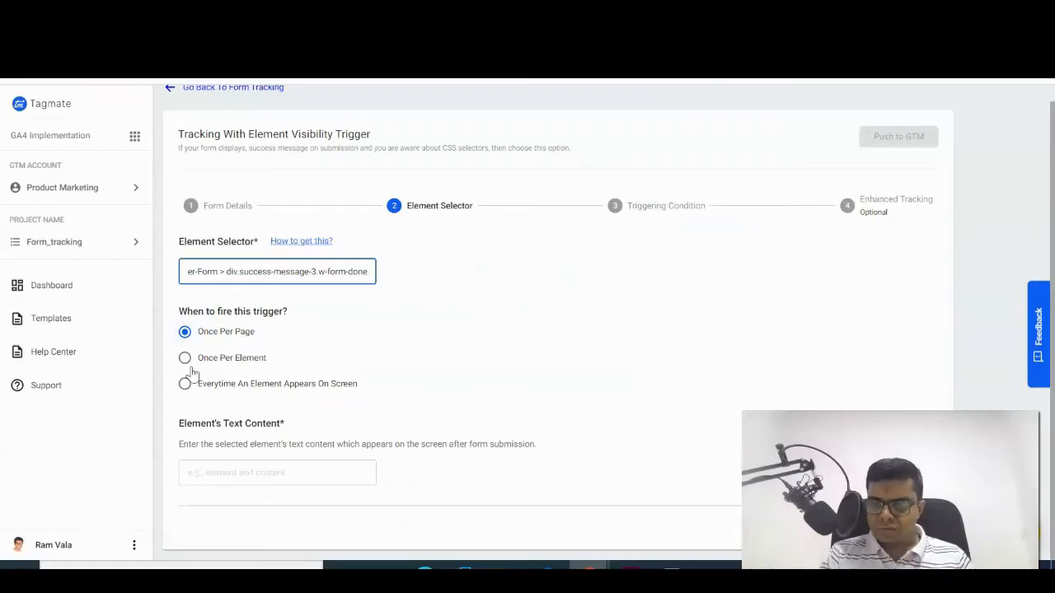
# Set the Element's Text Content to "Thankyou for connecting with us", copied from the website, and continue to the triggering condition.
pyautogui.click(316, 476)
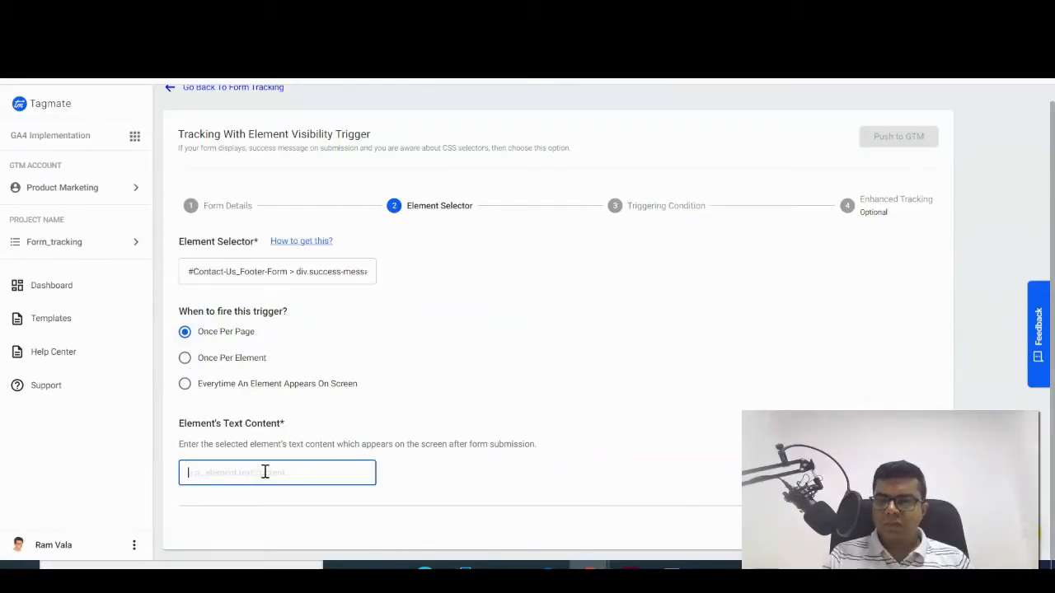
pyautogui.click(468, 37)
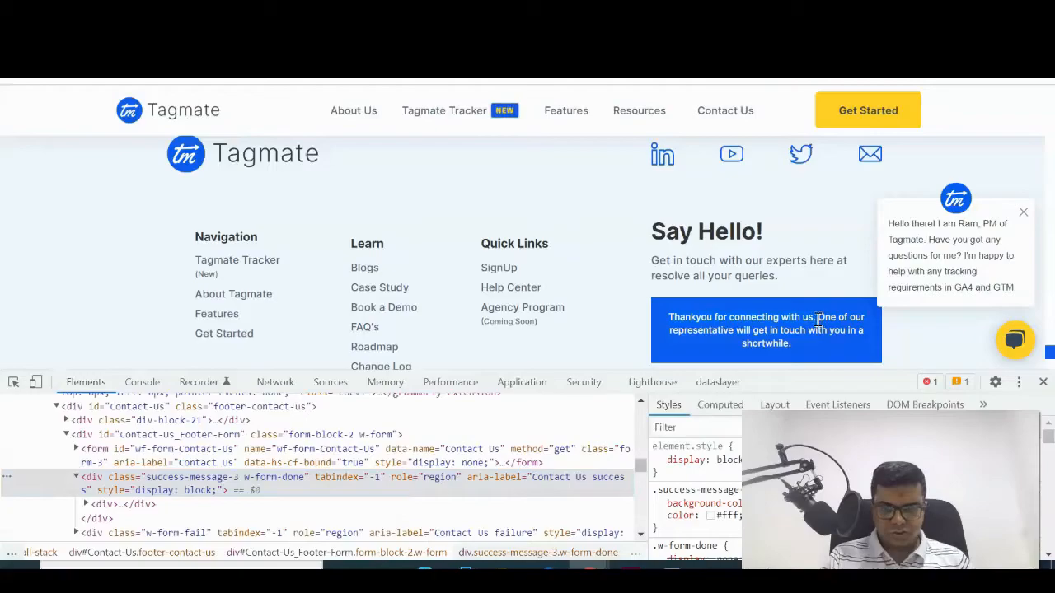
pyautogui.hotkey('alt', 'Tab')
pyautogui.hotkey('ctrl', 'v')
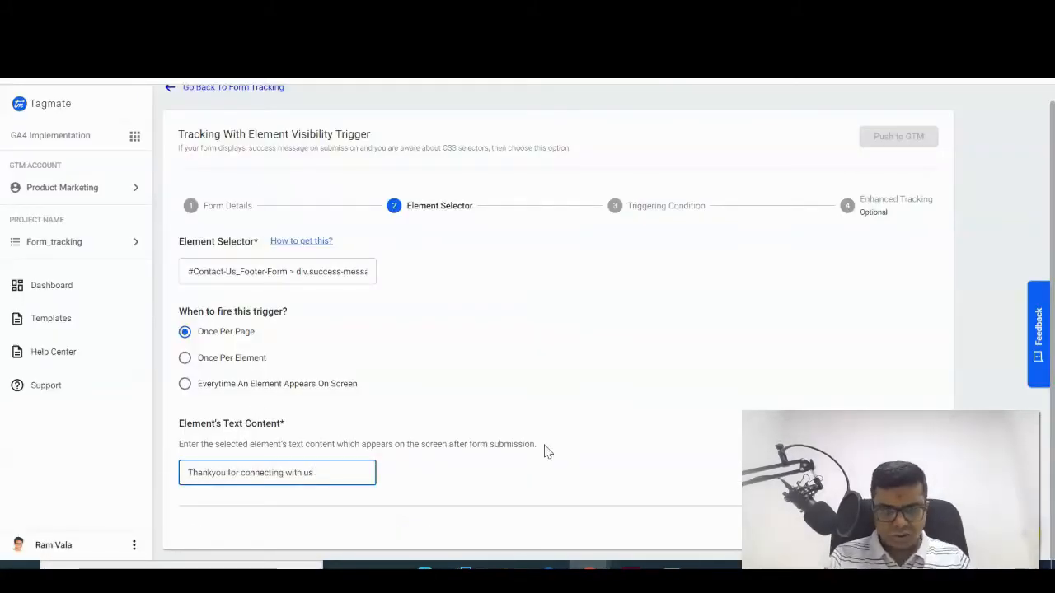
pyautogui.click(916, 523)
pyautogui.click(238, 319)
pyautogui.click(211, 339)
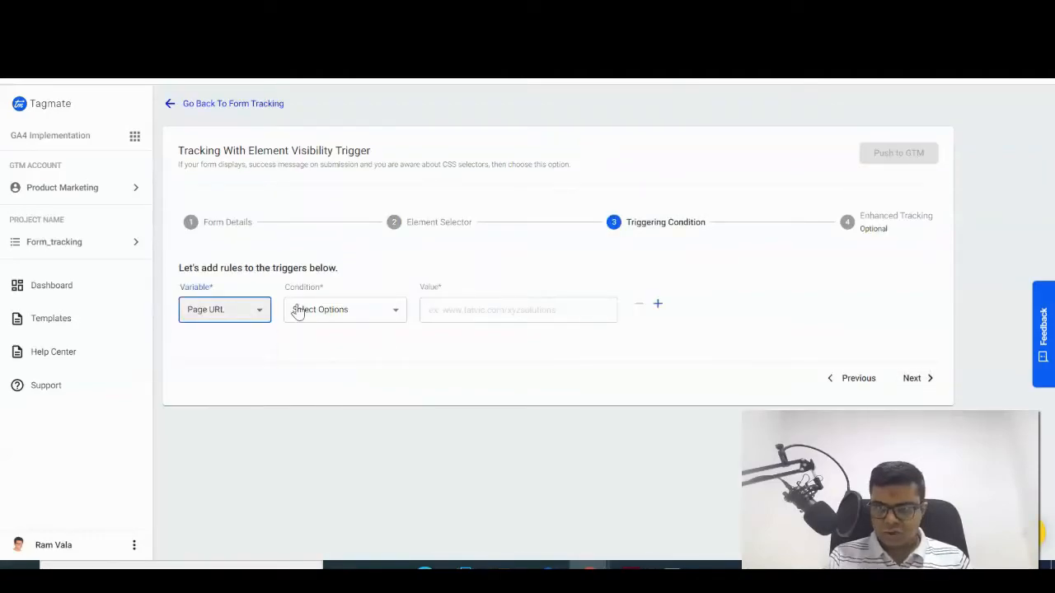
pyautogui.click(338, 317)
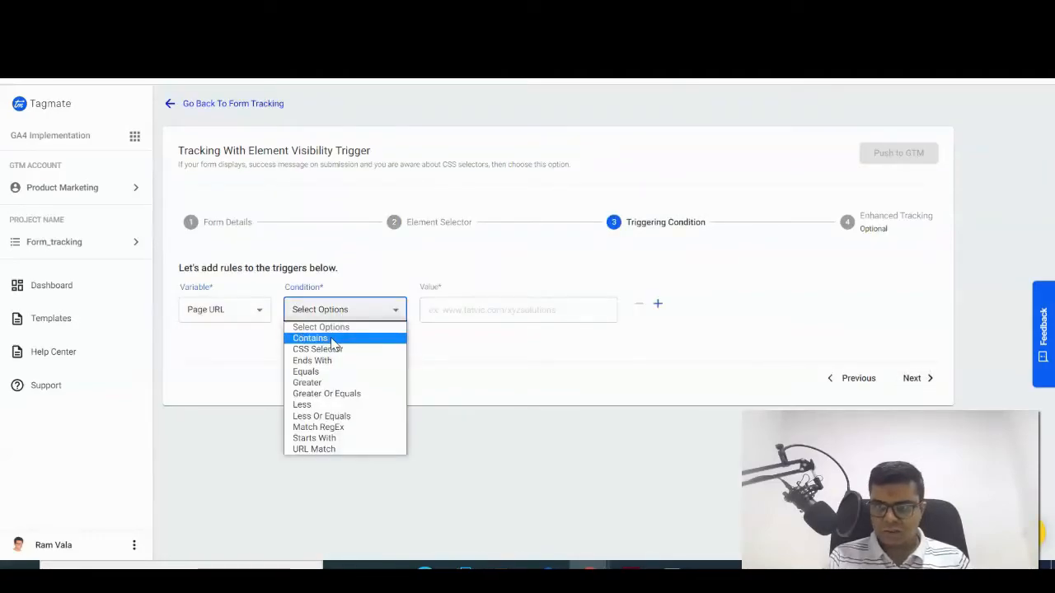
pyautogui.click(333, 340)
pyautogui.hotkey('ctrl', 'Tab')
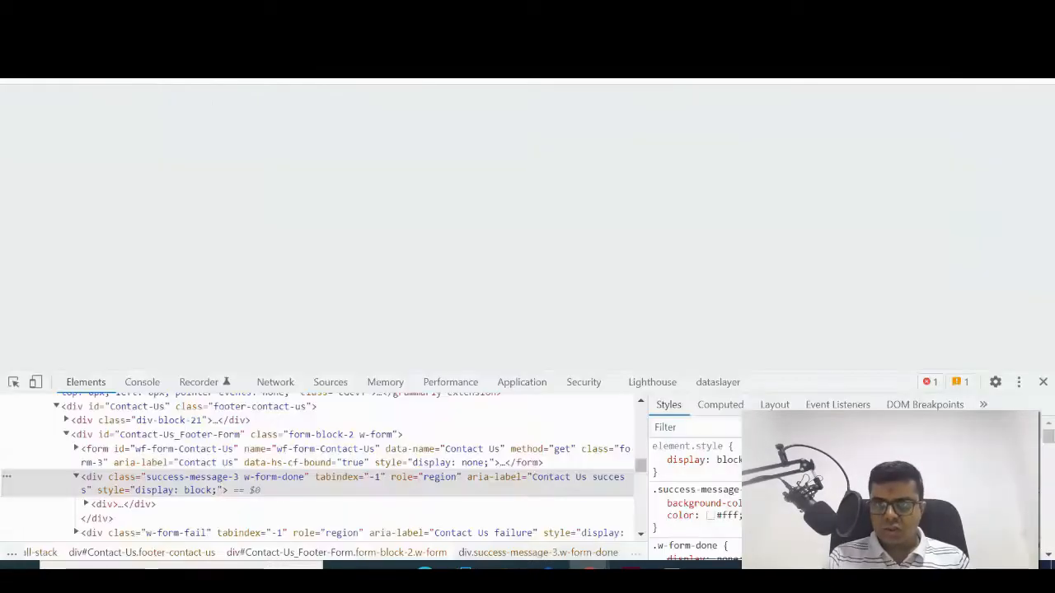
pyautogui.hotkey('ctrl', 'shift', 'Tab')
pyautogui.click(454, 302)
pyautogui.hotkey('ctrl', 'v')
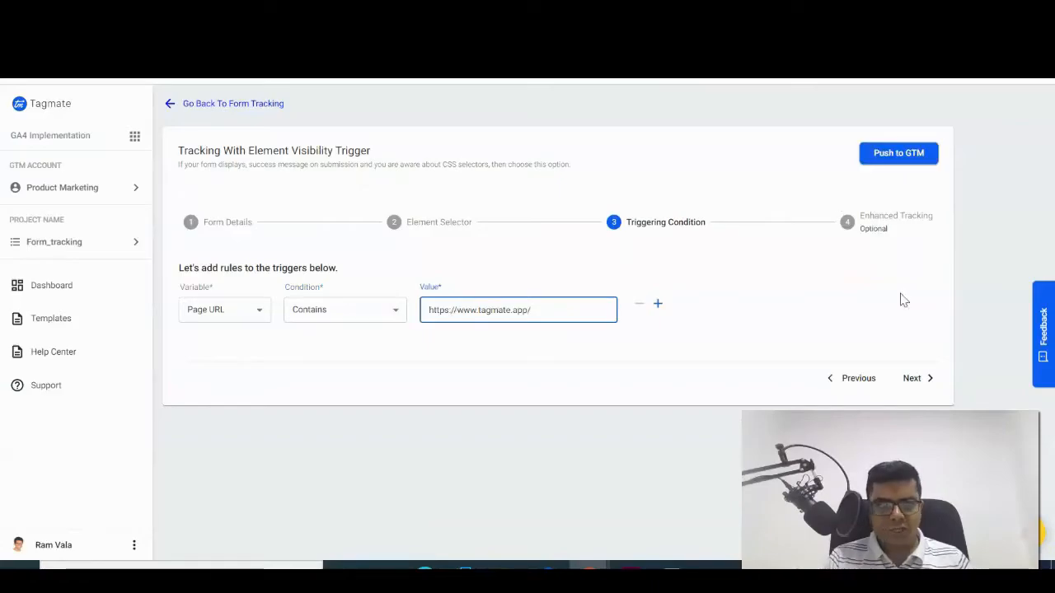
pyautogui.click(908, 161)
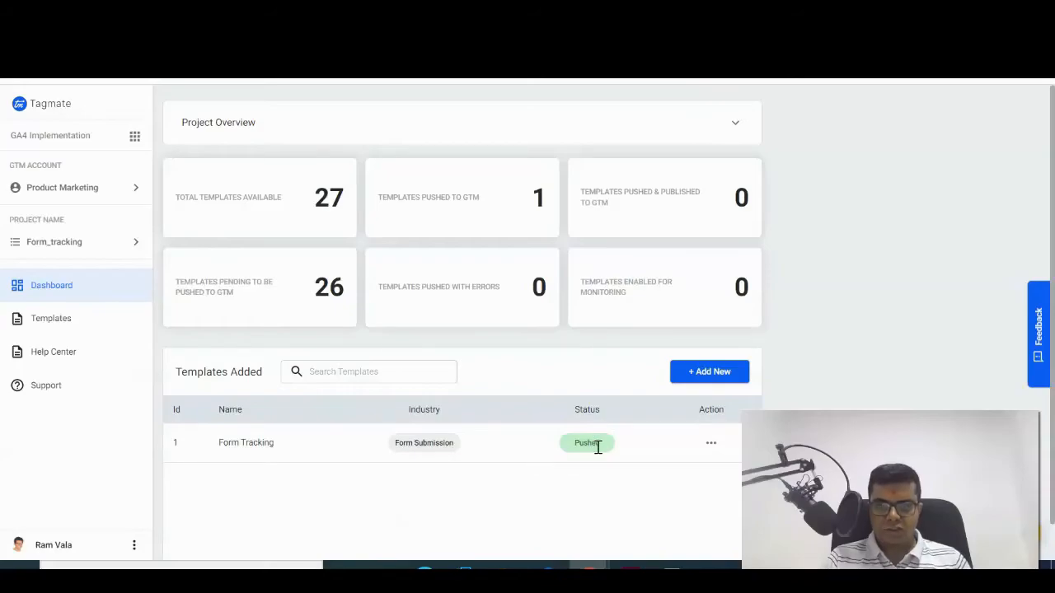
# Switch to Google Tag Manager and review the default workspace's tags, sorted by most recently edited.
pyautogui.scroll(-1, 596, 428)
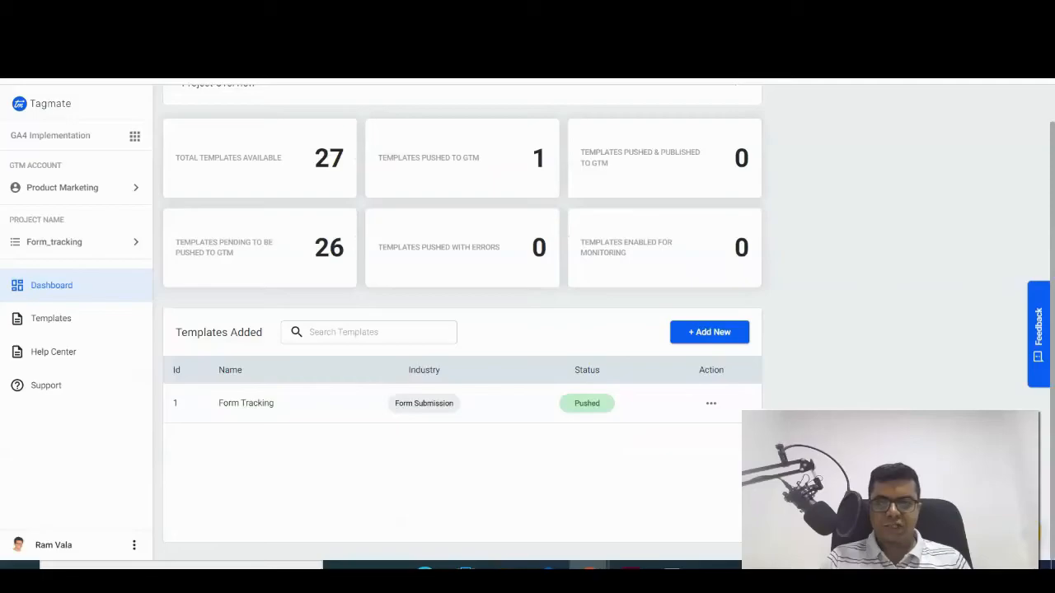
pyautogui.click(639, 35)
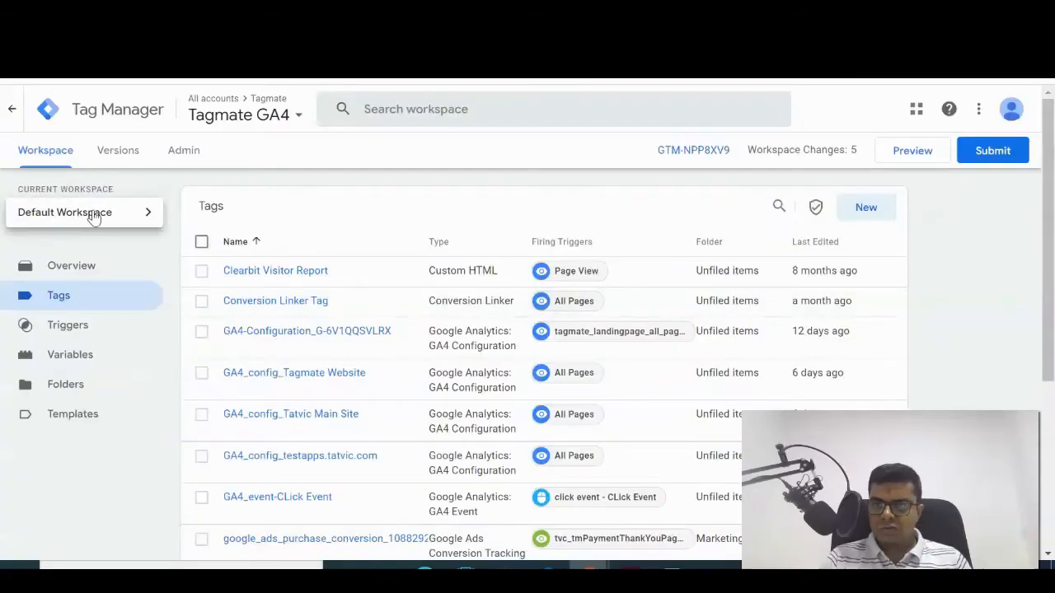
pyautogui.click(608, 282)
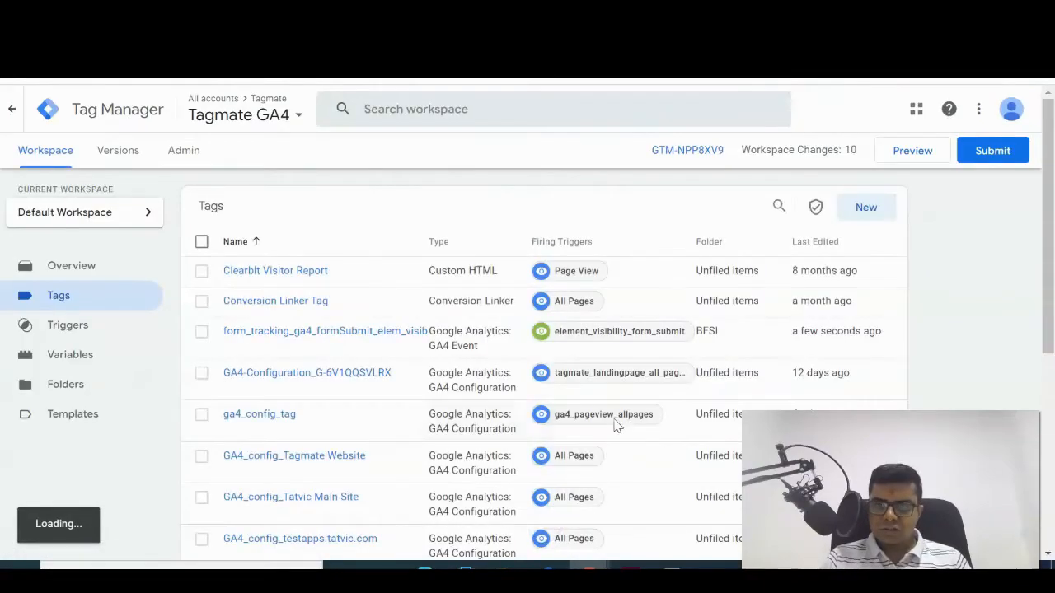
pyautogui.click(814, 242)
pyautogui.click(813, 242)
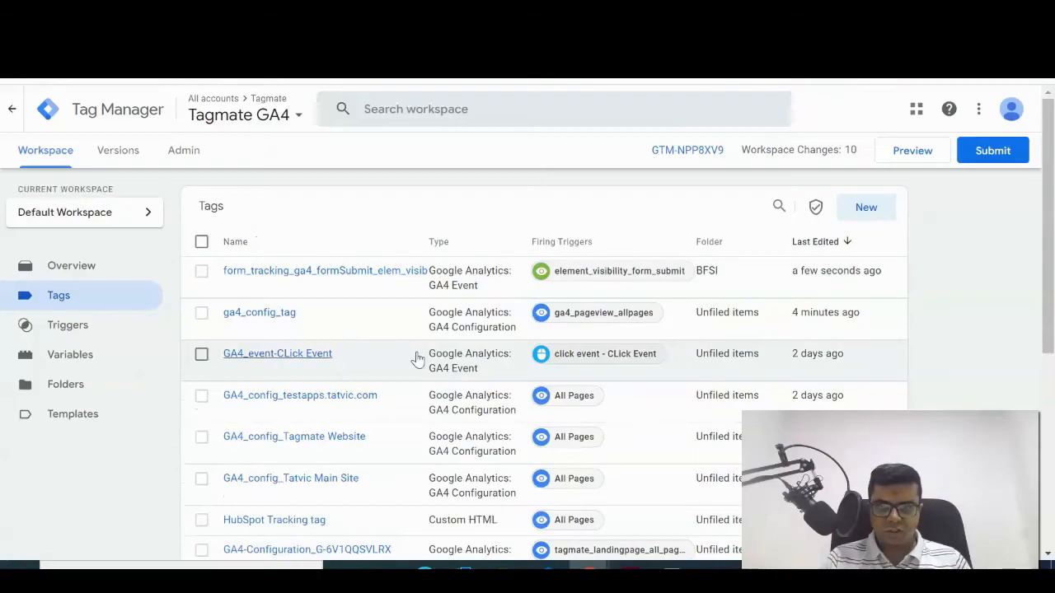
pyautogui.scroll(-5, 412, 371)
pyautogui.scroll(5, 819, 266)
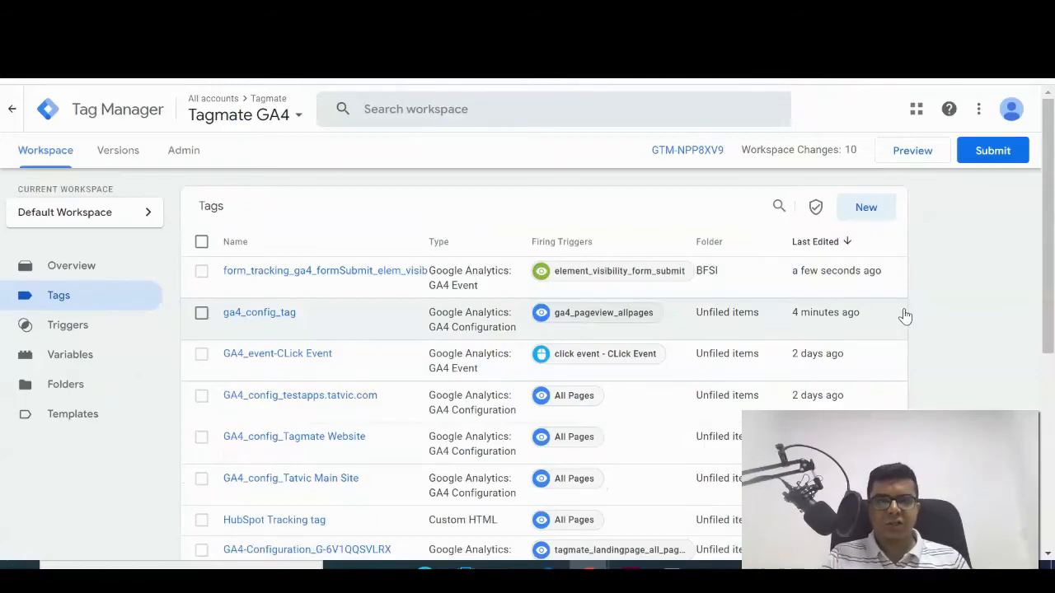
pyautogui.click(907, 156)
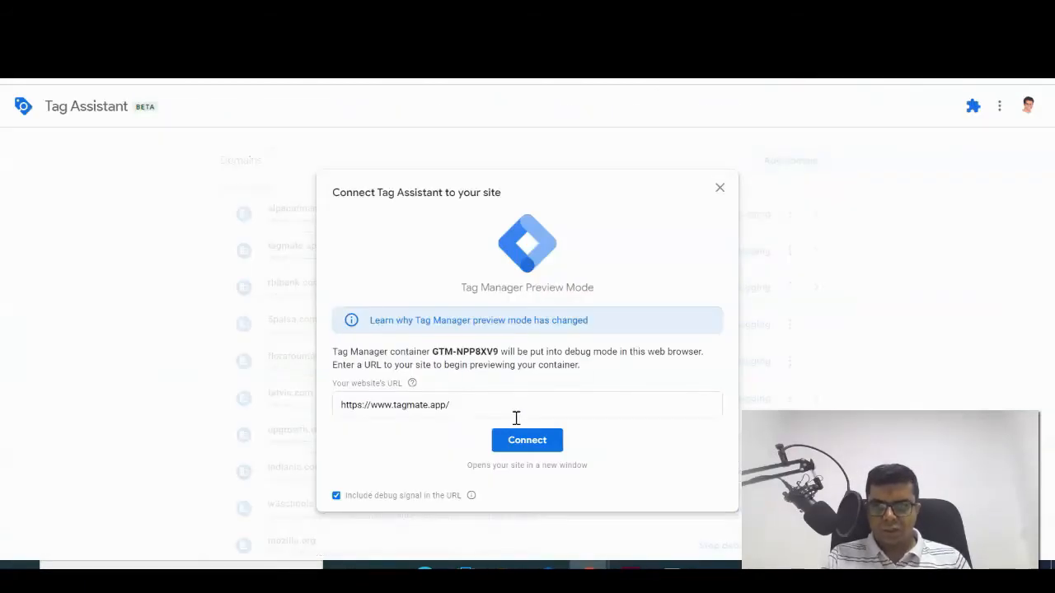
pyautogui.click(529, 443)
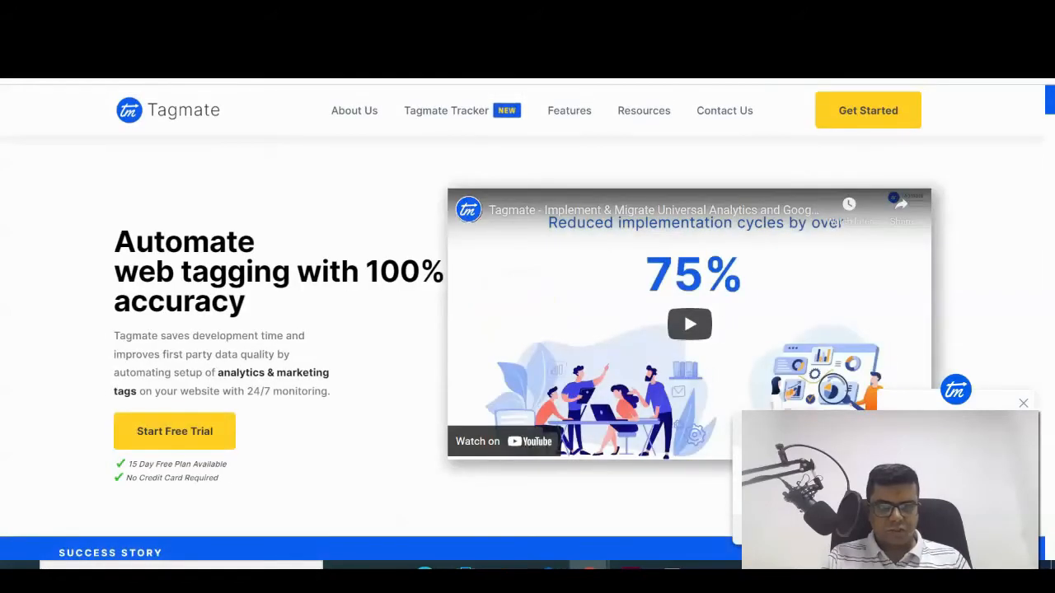
pyautogui.click(569, 13)
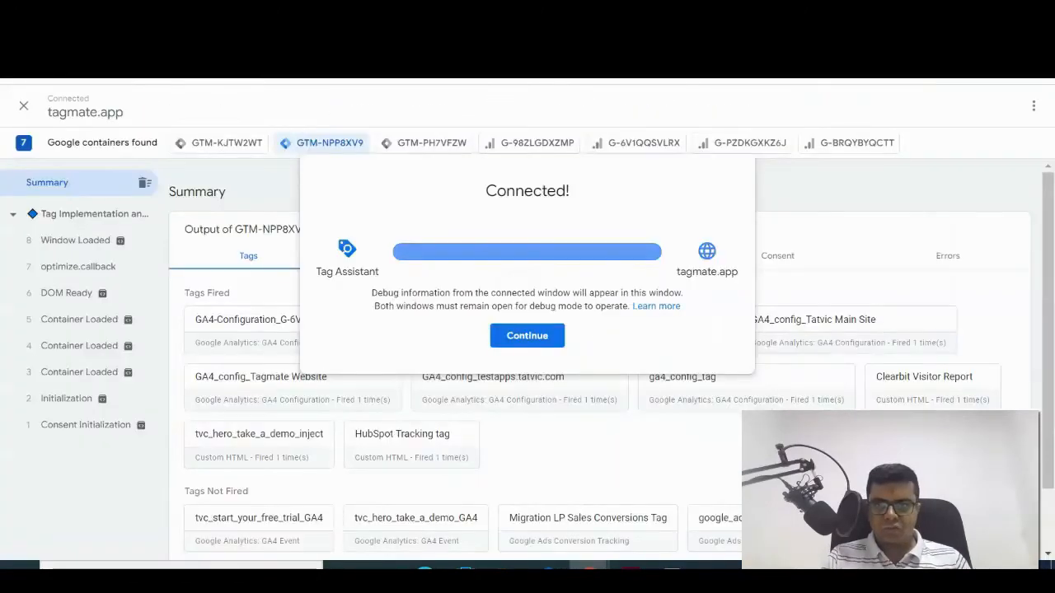
pyautogui.click(542, 334)
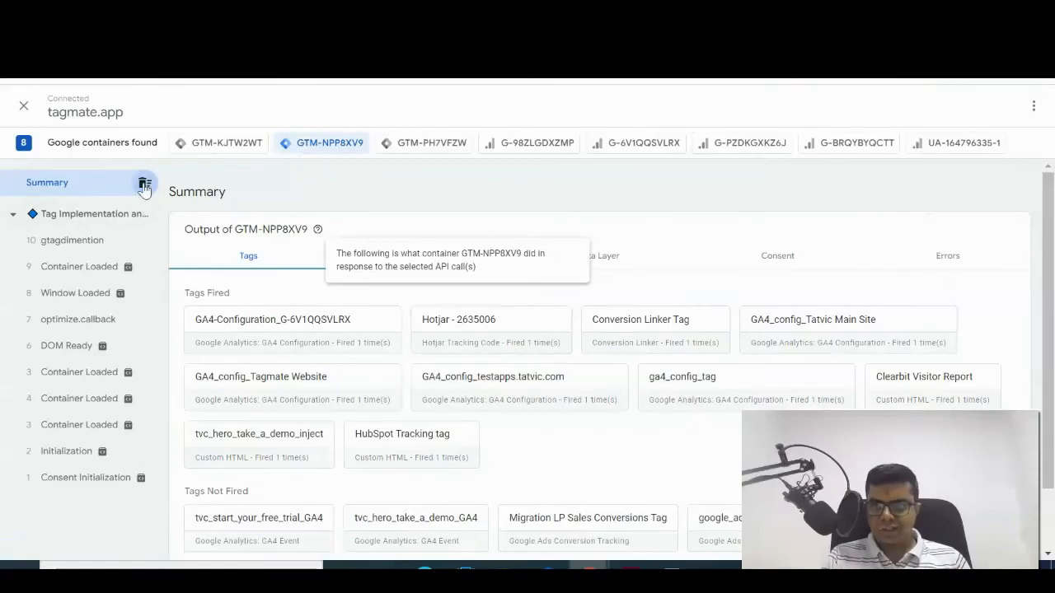
pyautogui.click(144, 184)
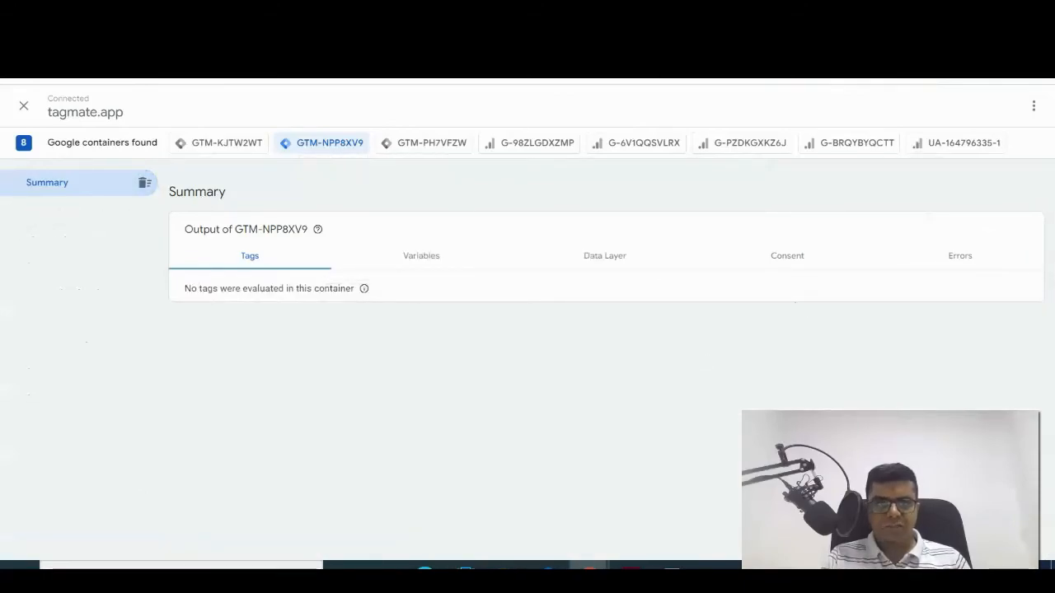
# Submit the Tagmate website's Say Hello form with a saved full name, phone number and work email, and the message "test".
pyautogui.click(742, 31)
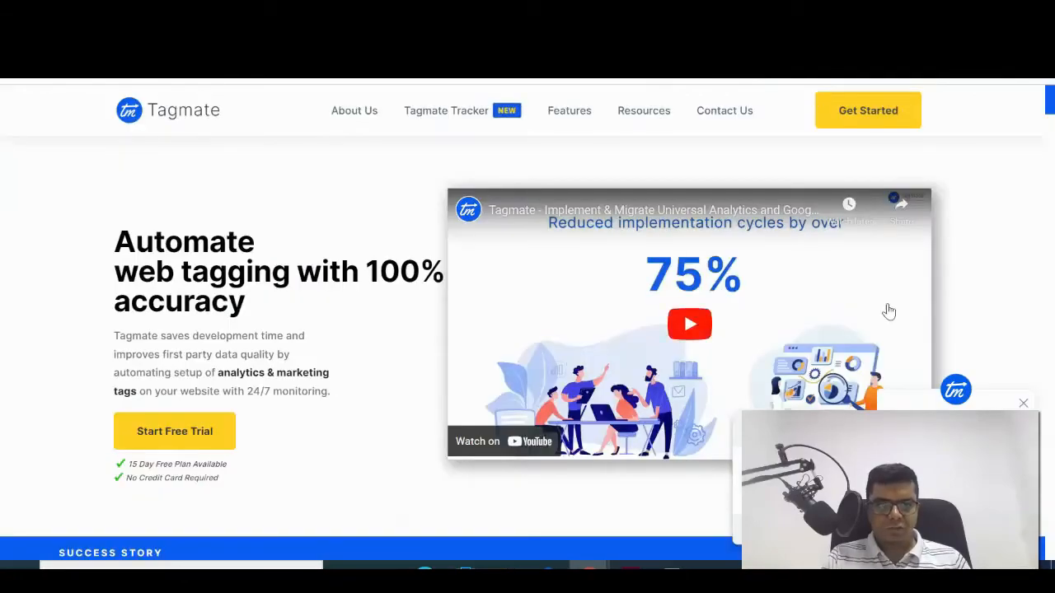
pyautogui.scroll(-12, 736, 297)
pyautogui.scroll(-20, 728, 312)
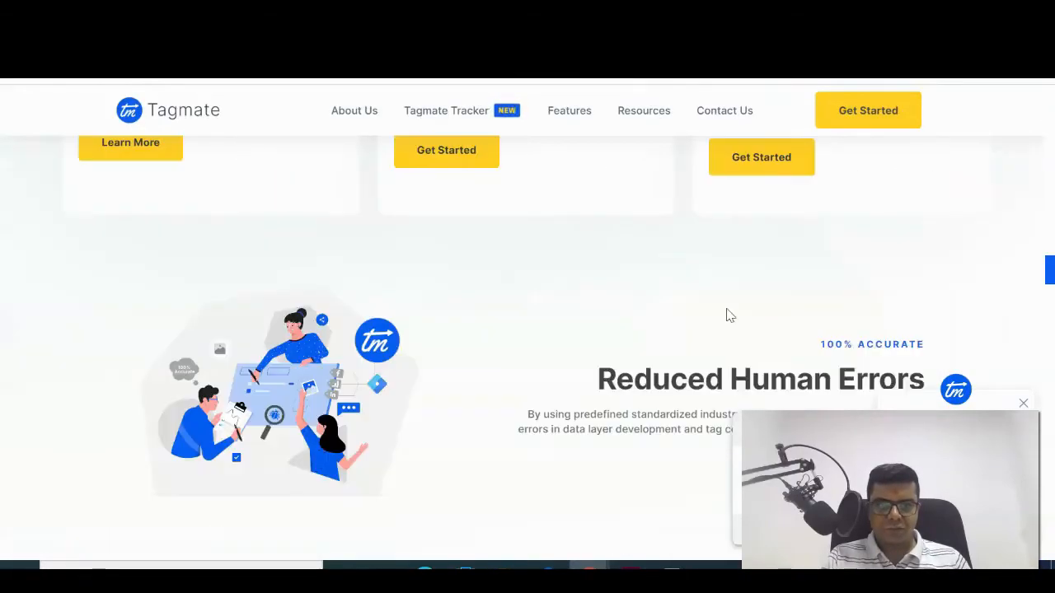
pyautogui.scroll(-20, 729, 319)
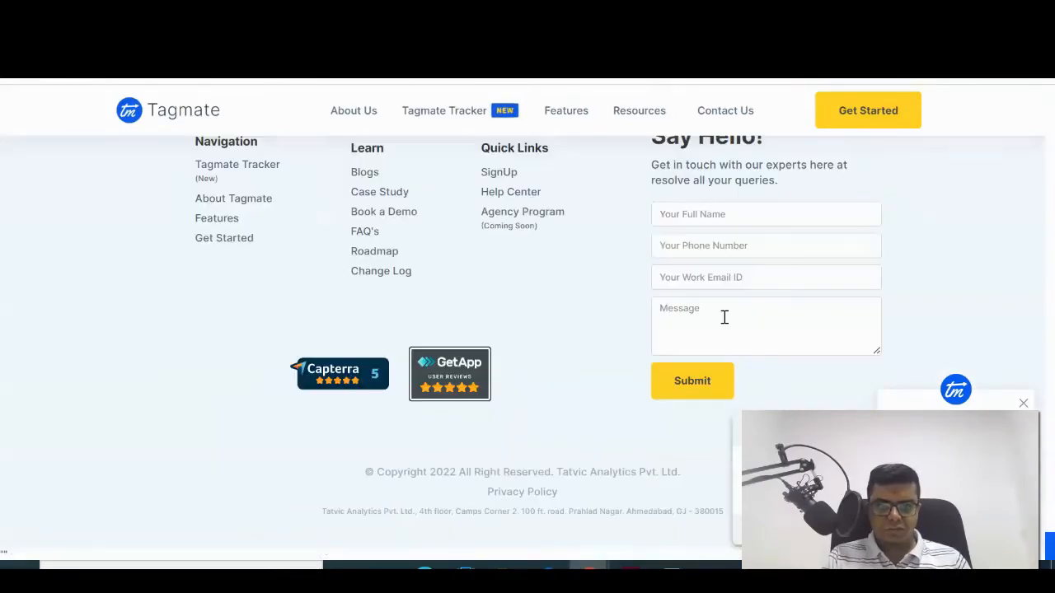
pyautogui.click(708, 216)
pyautogui.click(588, 311)
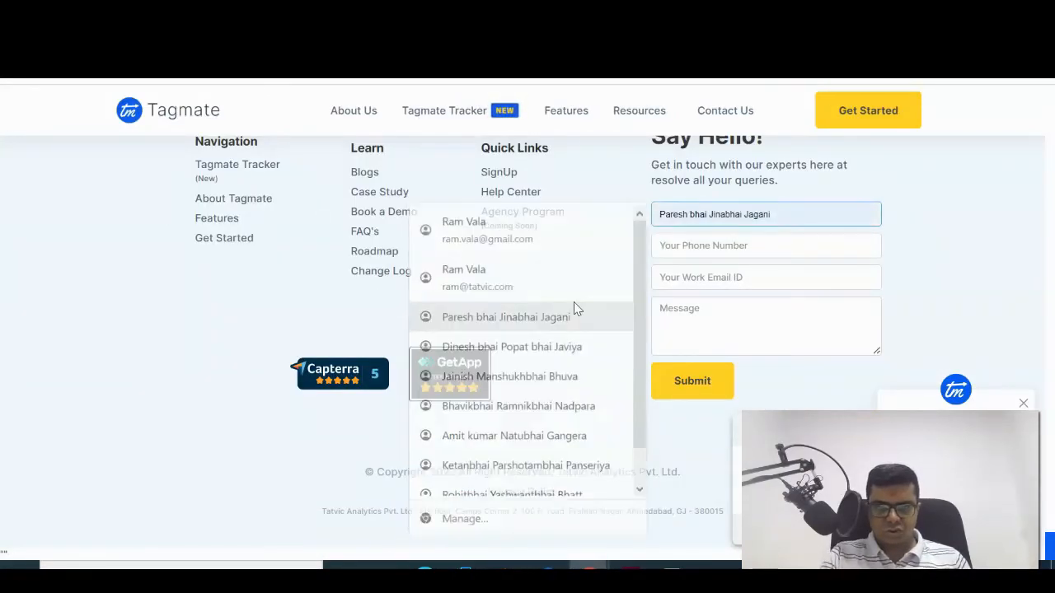
pyautogui.click(718, 247)
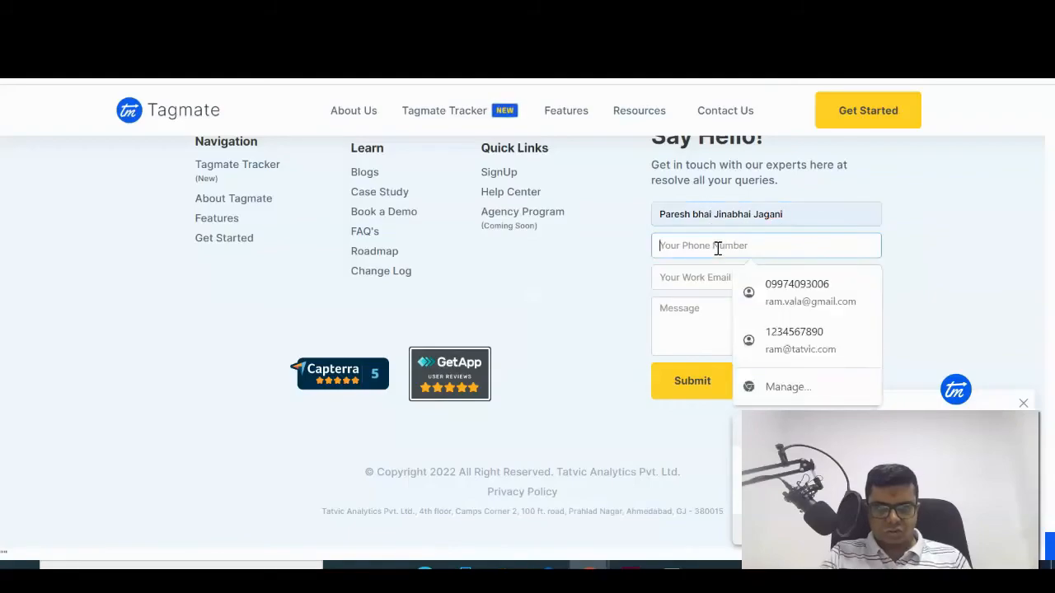
pyautogui.click(783, 338)
pyautogui.click(750, 323)
pyautogui.write('test')
pyautogui.click(698, 382)
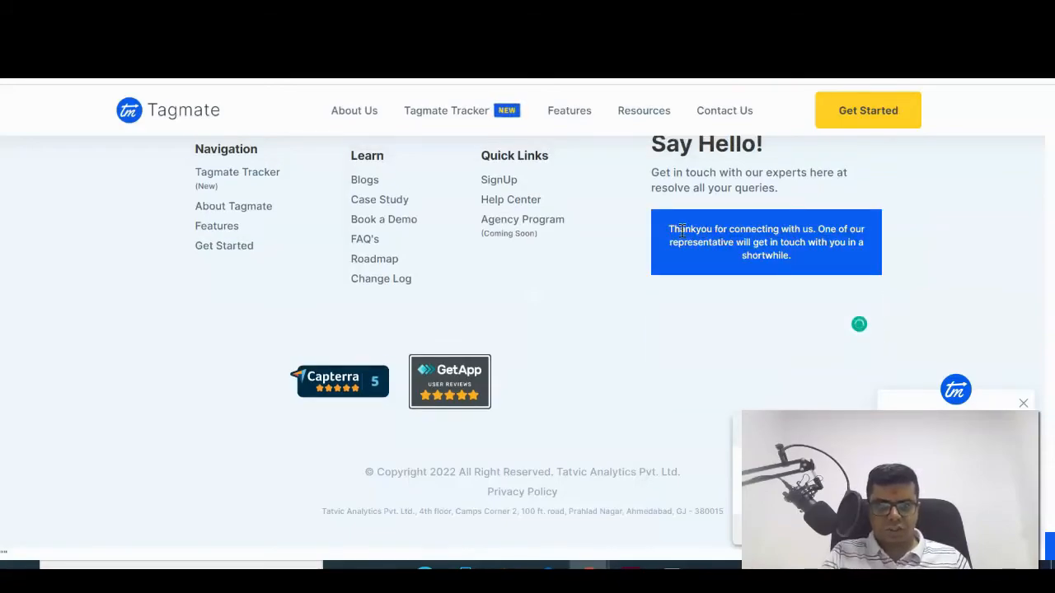
# Switch to Tag Assistant and review the properties and firing triggers of the fired form_tracking_ga4_formSubmit_elem_visibility tag.
pyautogui.click(613, 13)
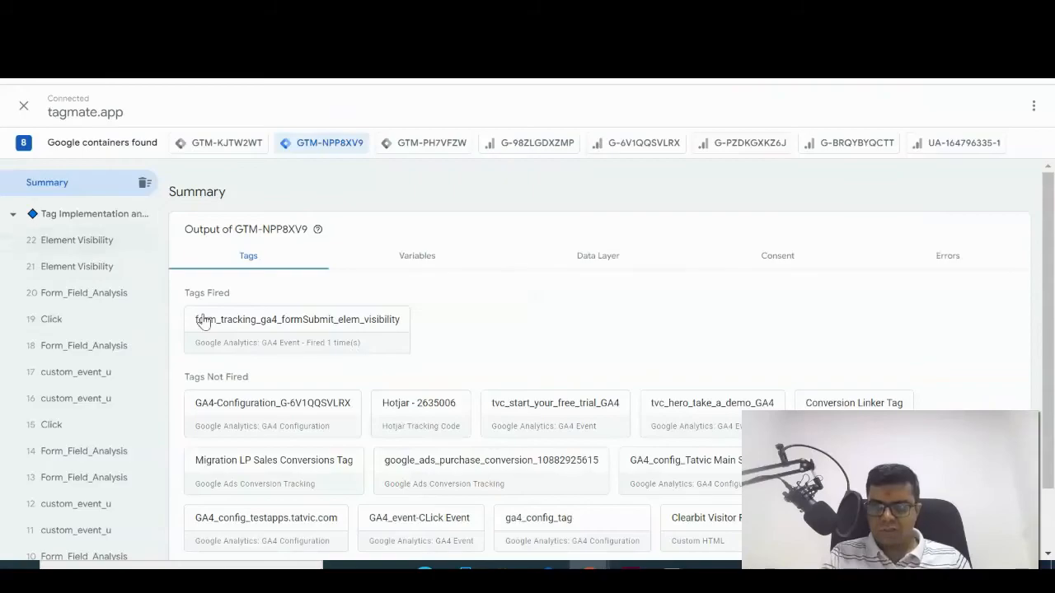
pyautogui.click(318, 329)
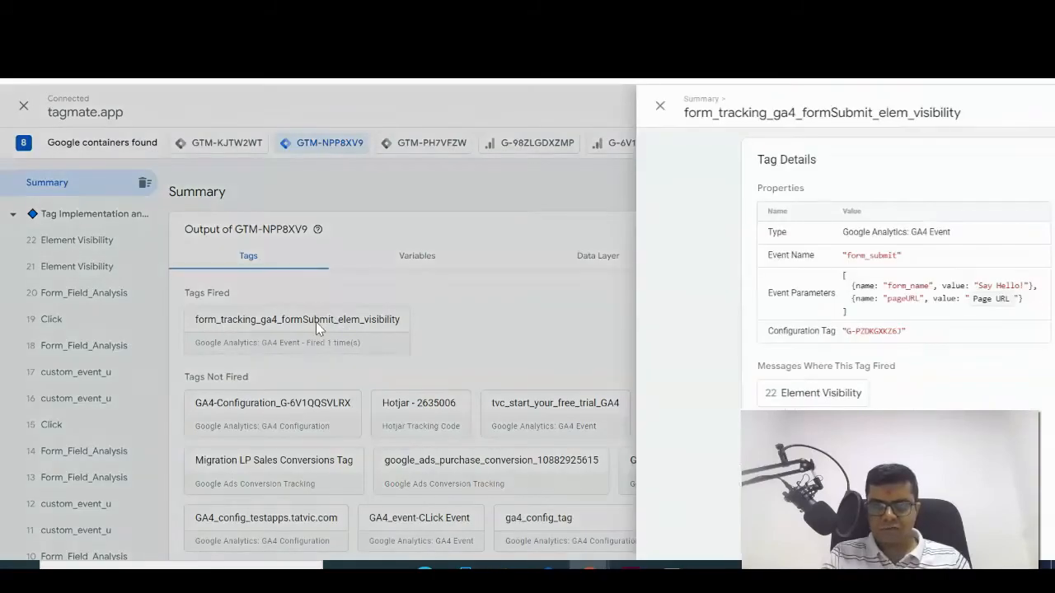
pyautogui.scroll(-1, 523, 339)
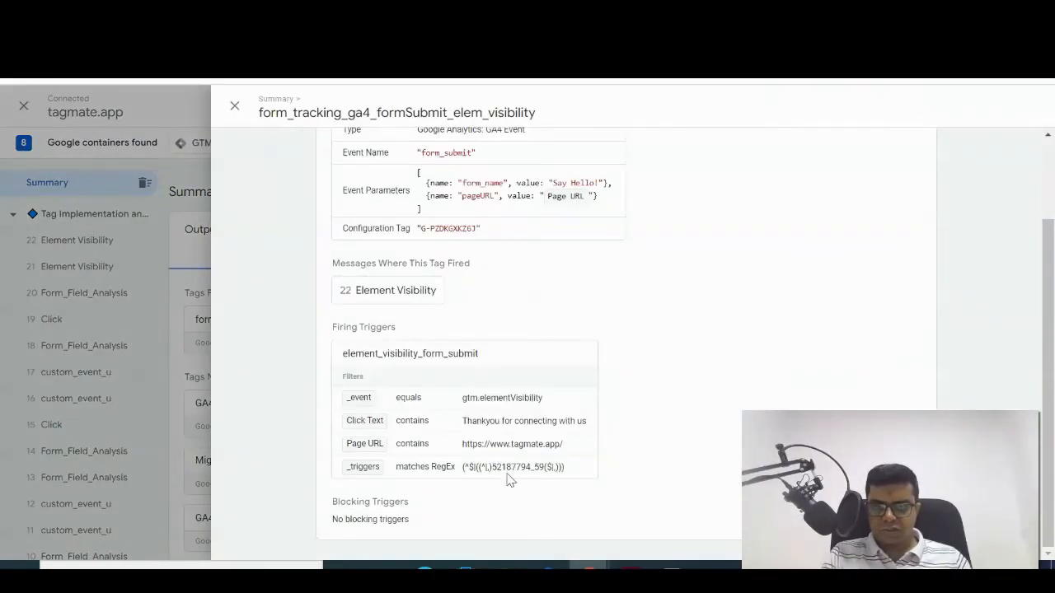
pyautogui.scroll(1, 427, 505)
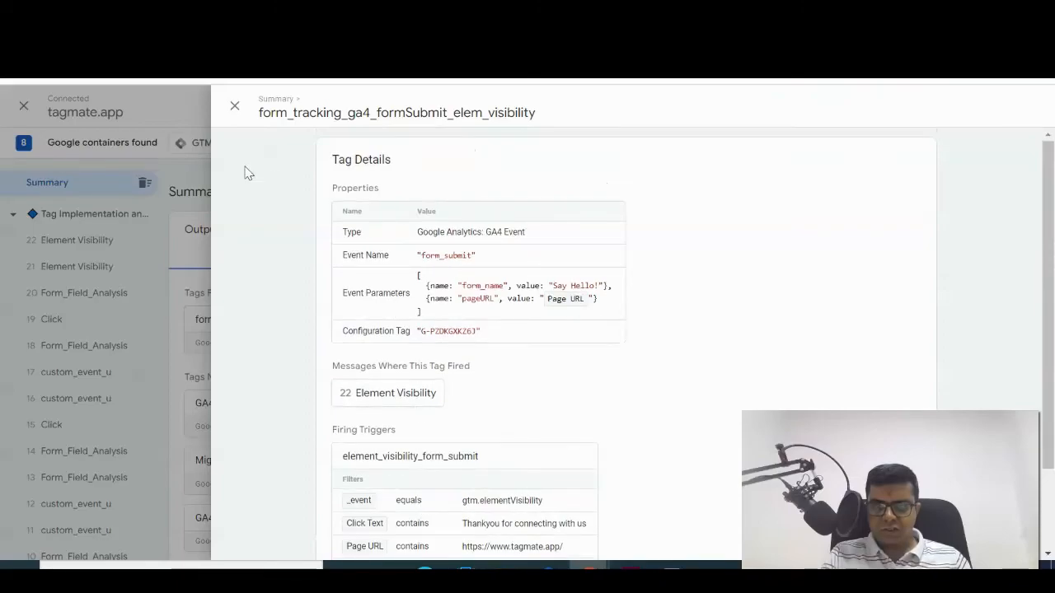
pyautogui.click(234, 107)
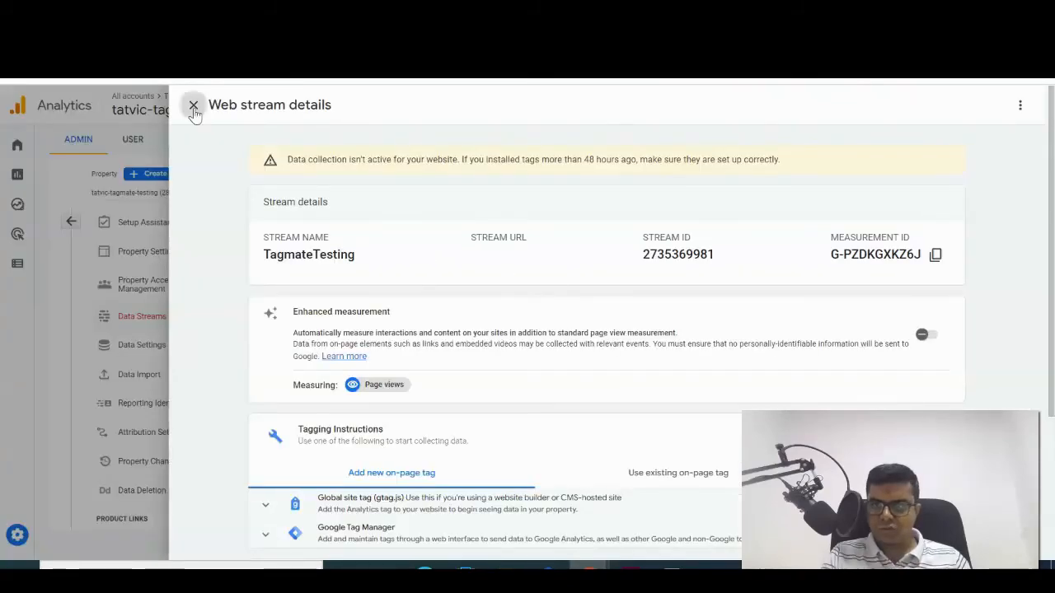
# Switch to Google Analytics, close the web stream details, and examine the form_submit event's parameters in DebugView.
pyautogui.click(193, 104)
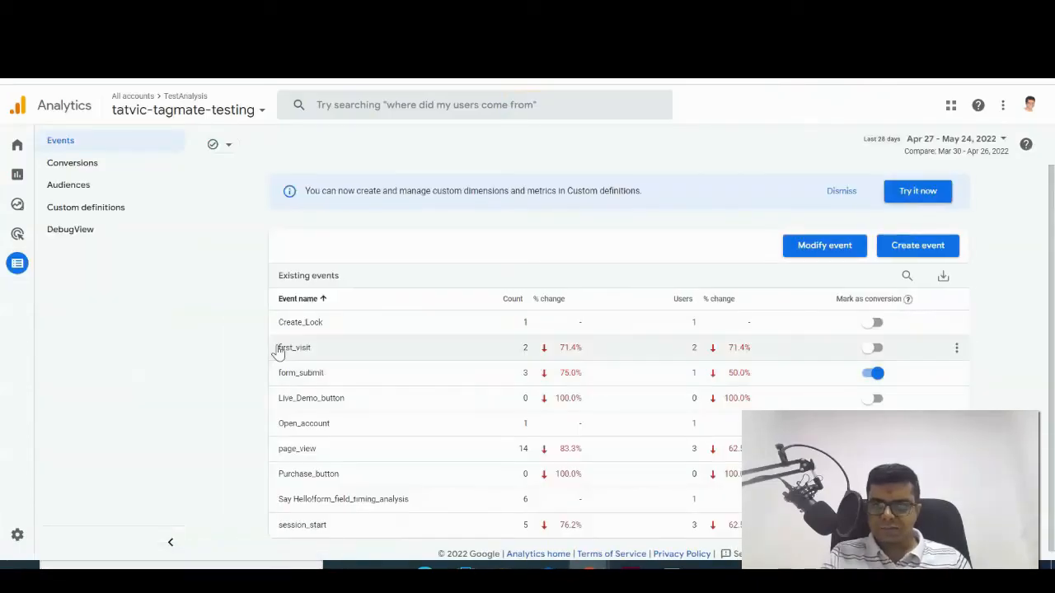
pyautogui.click(80, 234)
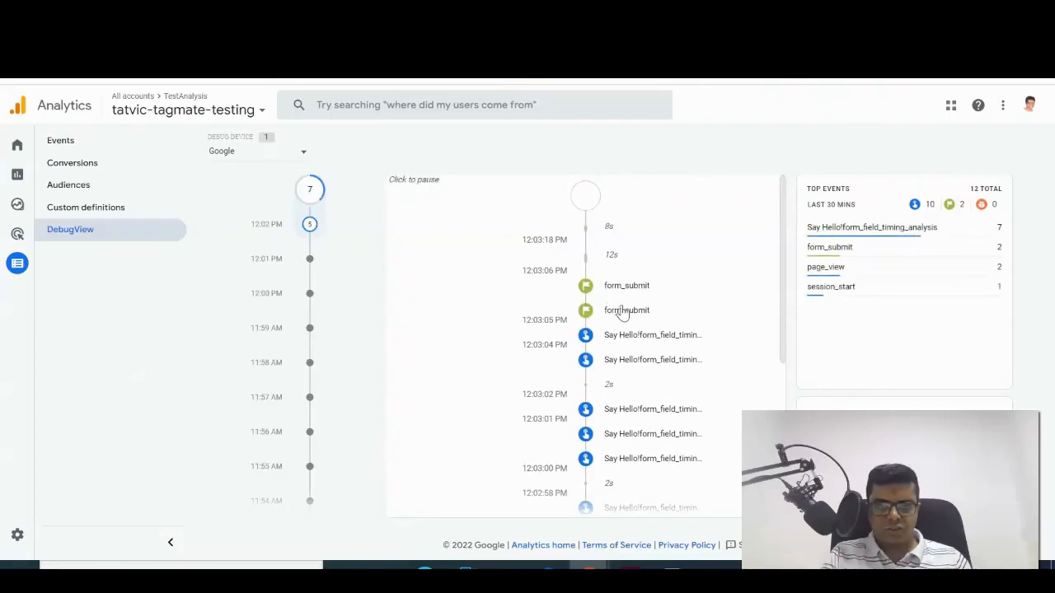
pyautogui.click(622, 311)
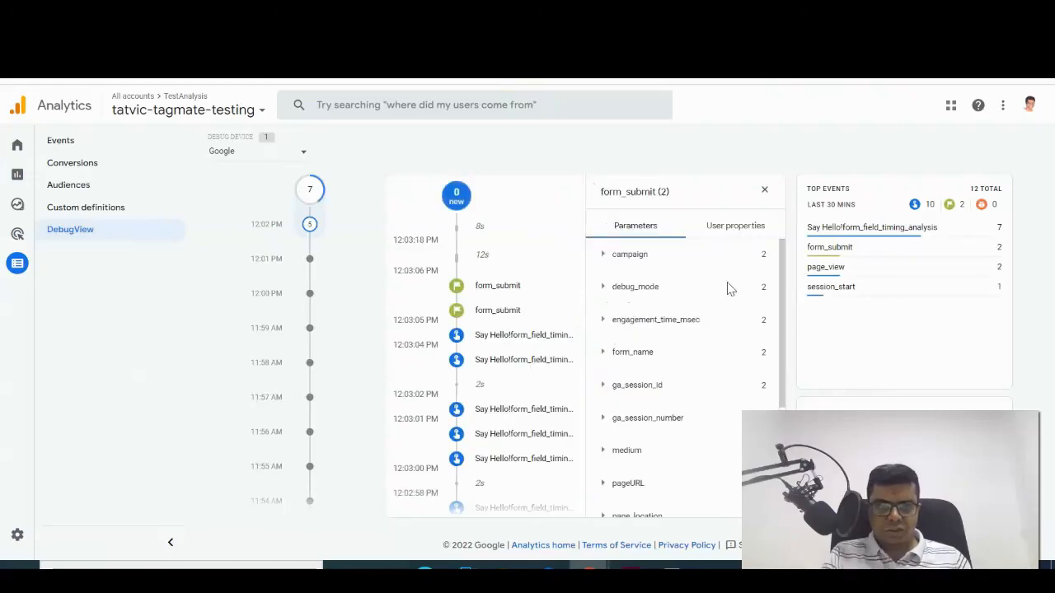
pyautogui.scroll(-3, 657, 407)
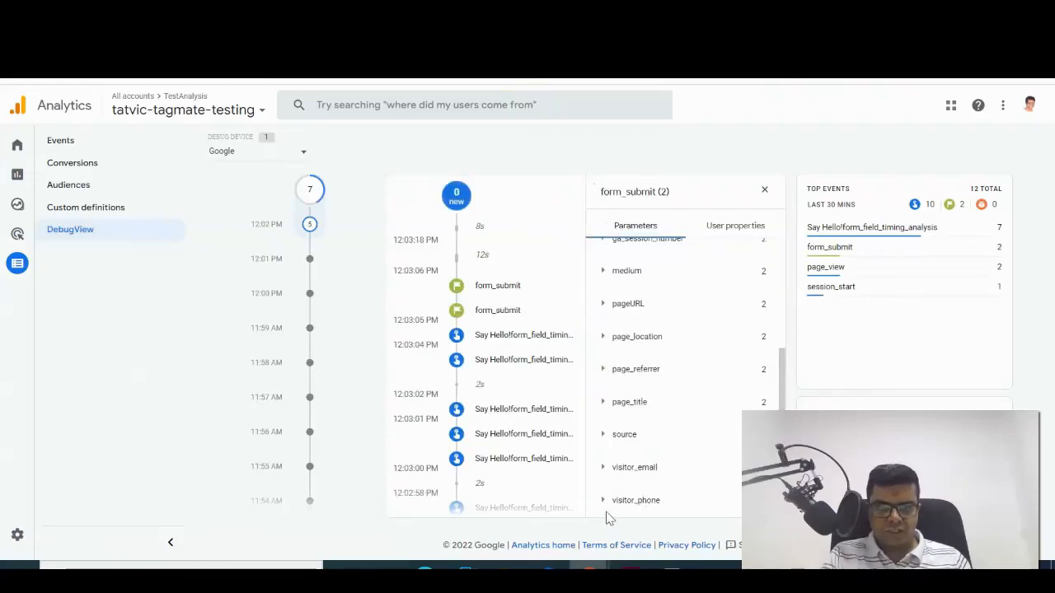